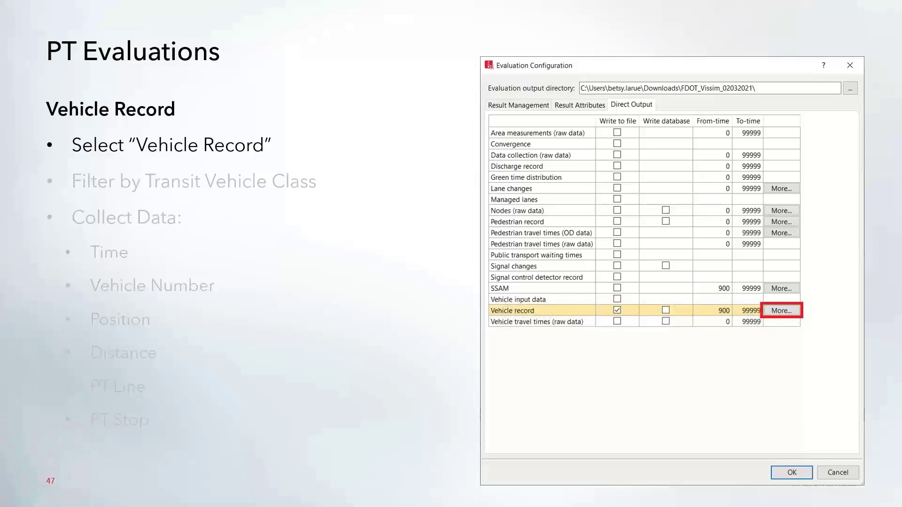
{"action": "key", "text": "Right"}
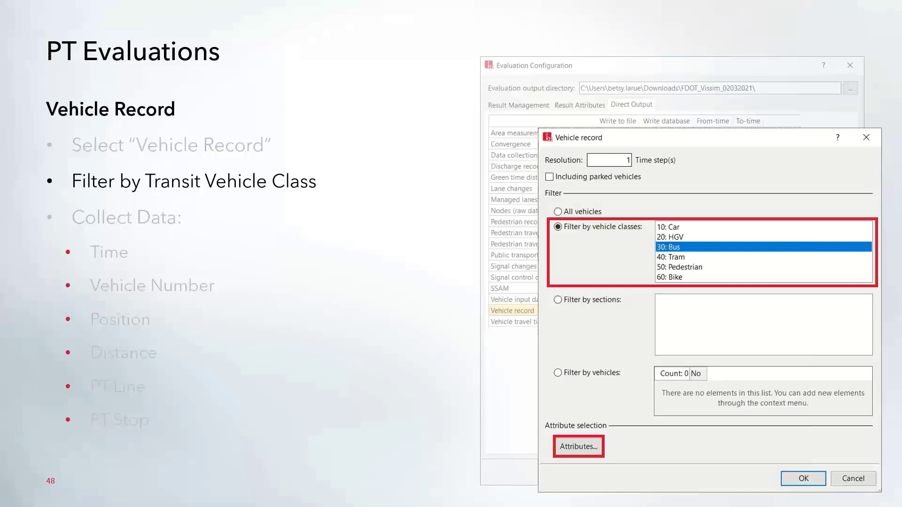
{"action": "key", "text": "Right"}
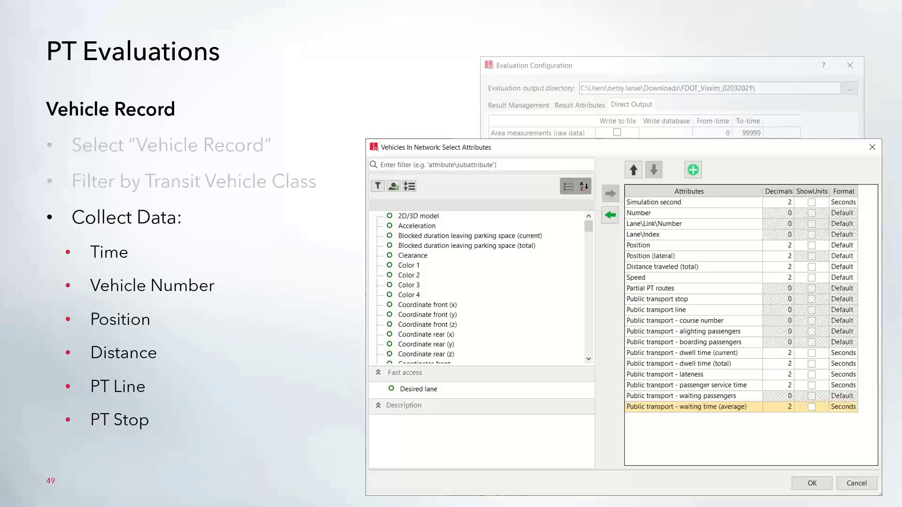
- Switch to the PTV Vissim window with TLH.inpx and show the list of public transport lines with their line stops
{"action": "key", "text": "super+Tab"}
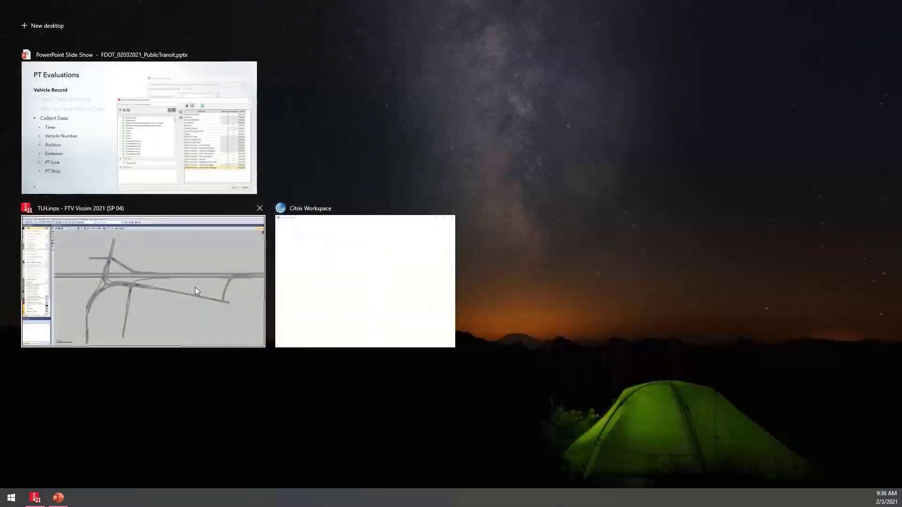
{"action": "left_click", "coordinate": [195, 291]}
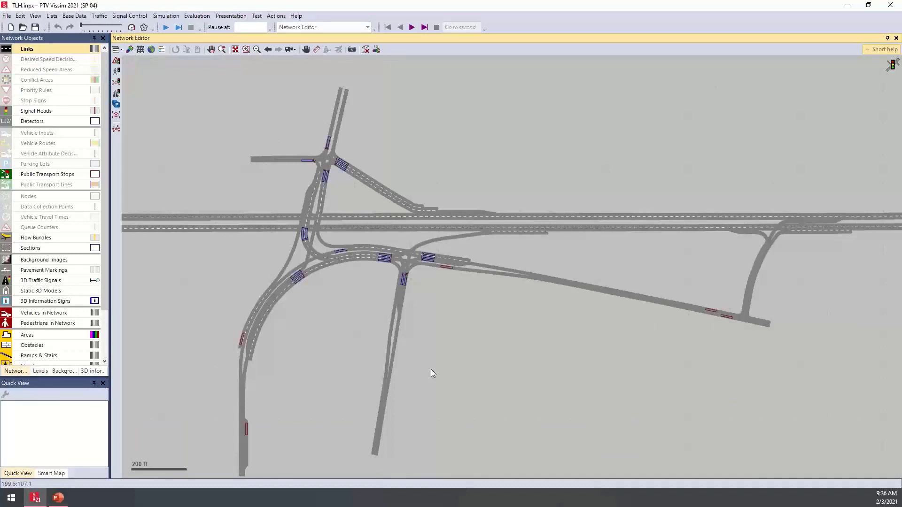
{"action": "scroll", "coordinate": [533, 300], "scroll_direction": "down", "scroll_amount": 1}
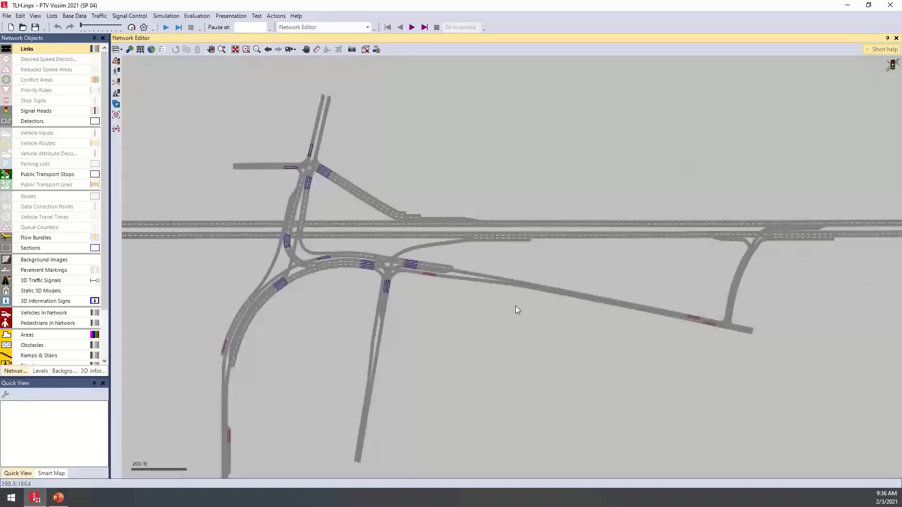
{"action": "scroll", "coordinate": [731, 346], "scroll_direction": "up", "scroll_amount": 3}
{"action": "scroll", "coordinate": [734, 328], "scroll_direction": "up", "scroll_amount": 2}
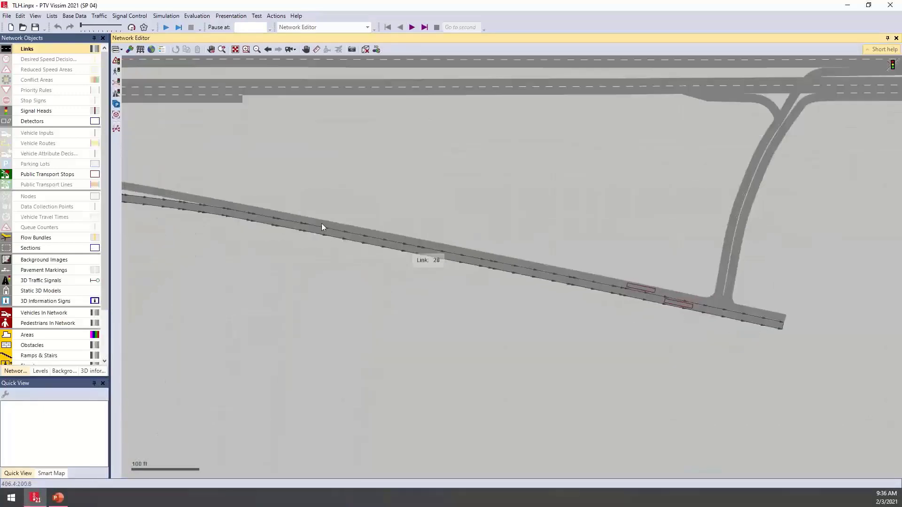
{"action": "left_click_drag", "start_coordinate": [767, 290], "coordinate": [678, 290]}
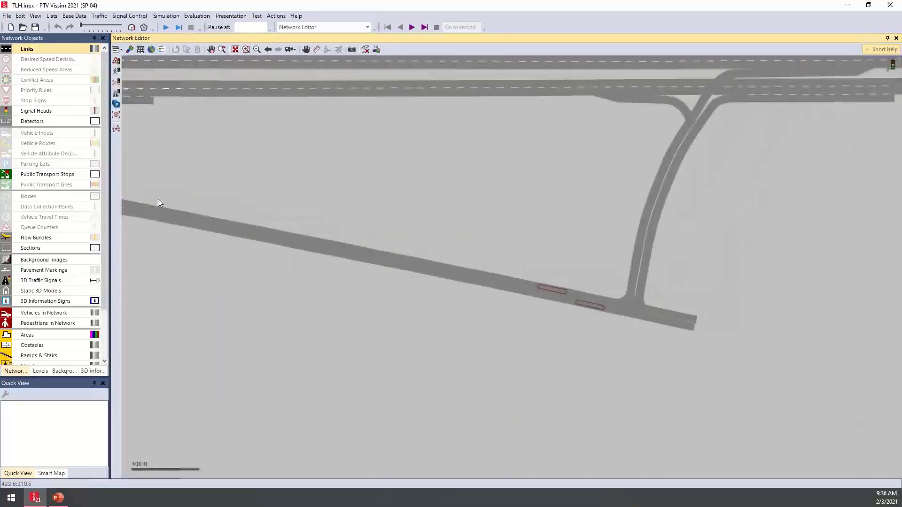
{"action": "right_click", "coordinate": [53, 183]}
{"action": "left_click", "coordinate": [64, 188]}
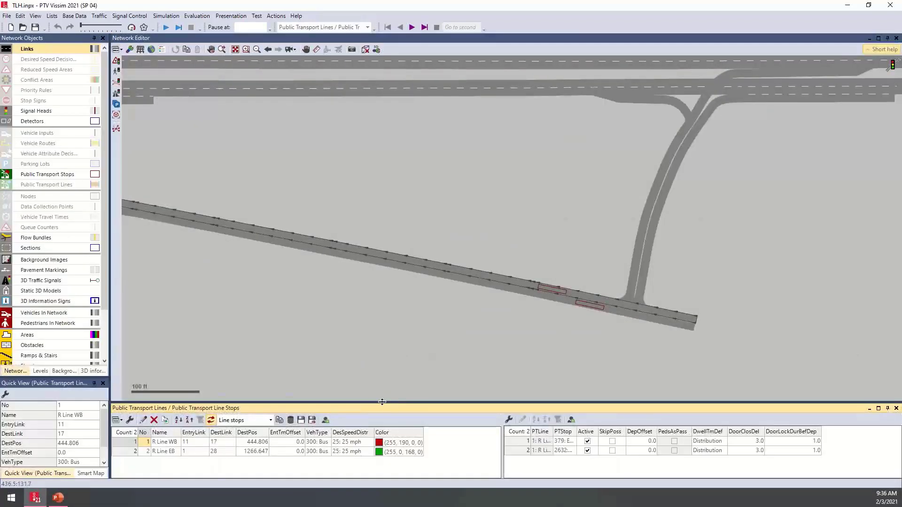
{"action": "left_click_drag", "start_coordinate": [382, 402], "coordinate": [382, 380]}
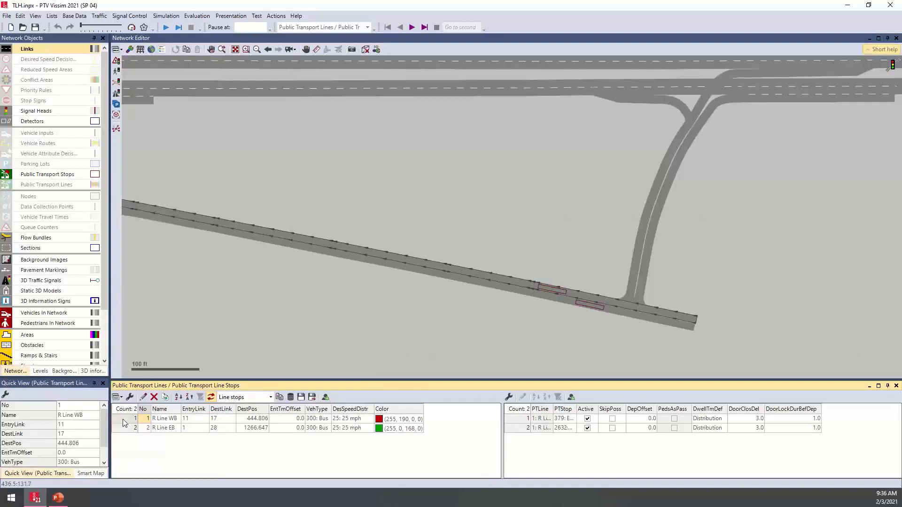
- Select the R Line WB public transport line and display its route and stops in the network
{"action": "left_click", "coordinate": [123, 419]}
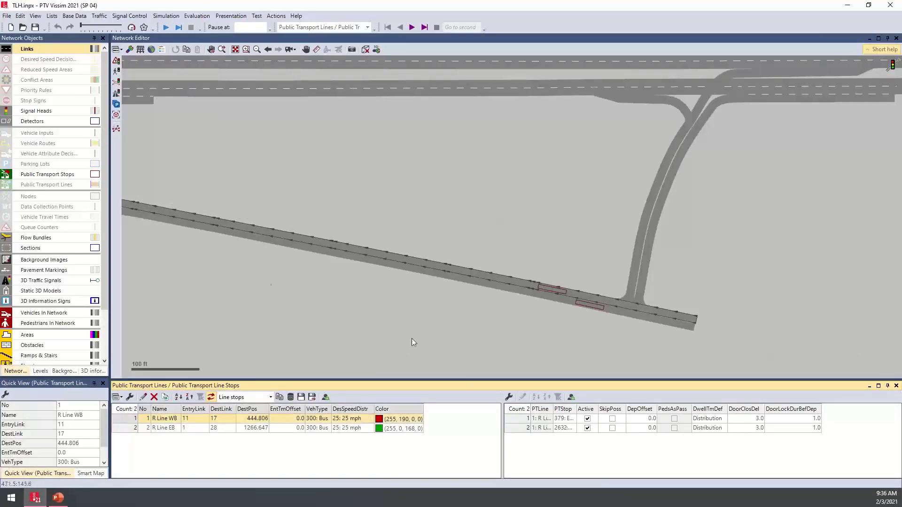
{"action": "left_click", "coordinate": [75, 185]}
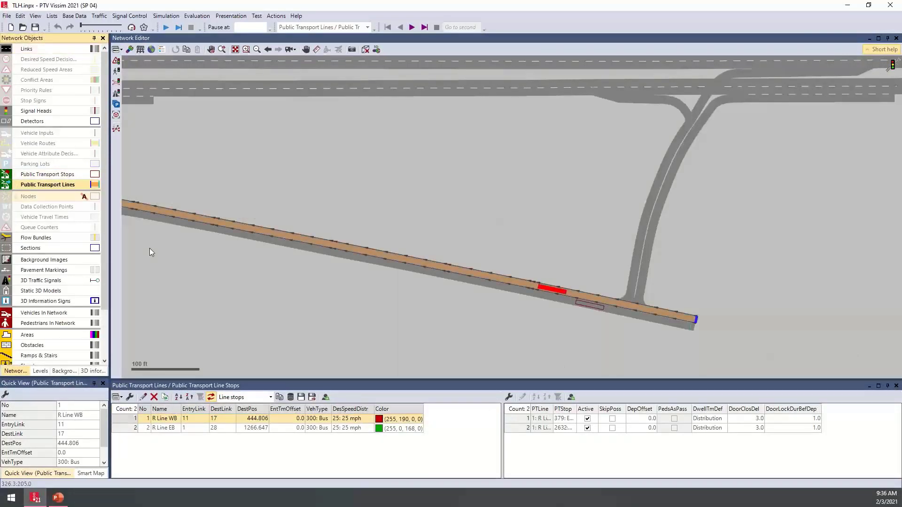
{"action": "left_click", "coordinate": [400, 289]}
{"action": "scroll", "coordinate": [444, 297], "scroll_direction": "down", "scroll_amount": 4}
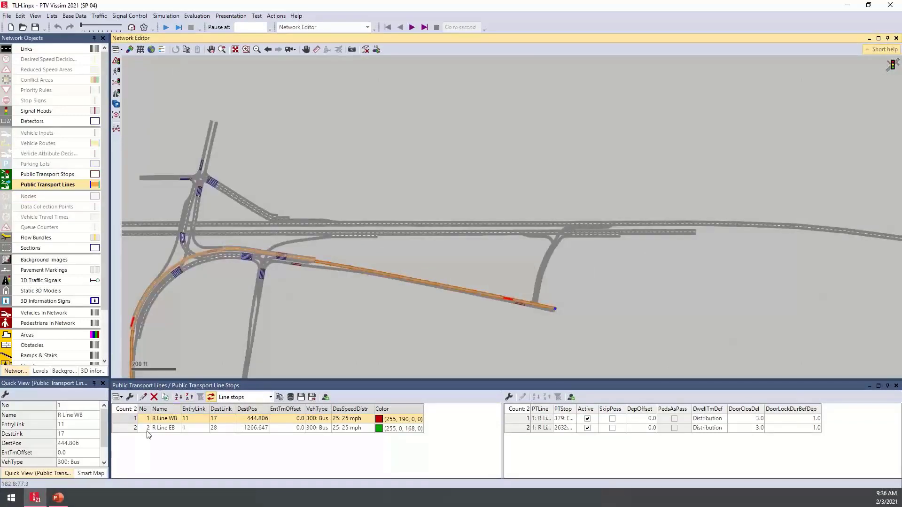
- Select the R Line EB public transport line and examine its route and stops along the network
{"action": "left_click", "coordinate": [127, 429]}
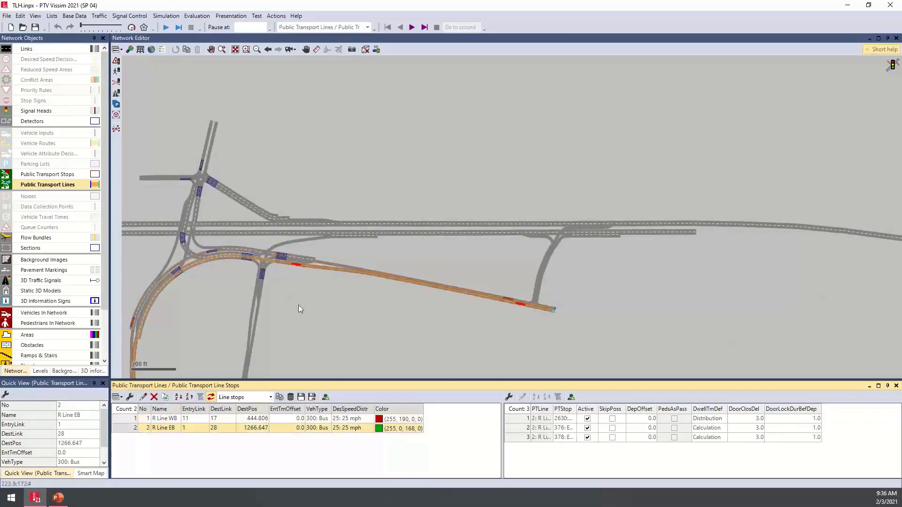
{"action": "left_click_drag", "start_coordinate": [301, 302], "coordinate": [405, 246]}
{"action": "left_click_drag", "start_coordinate": [354, 287], "coordinate": [352, 221]}
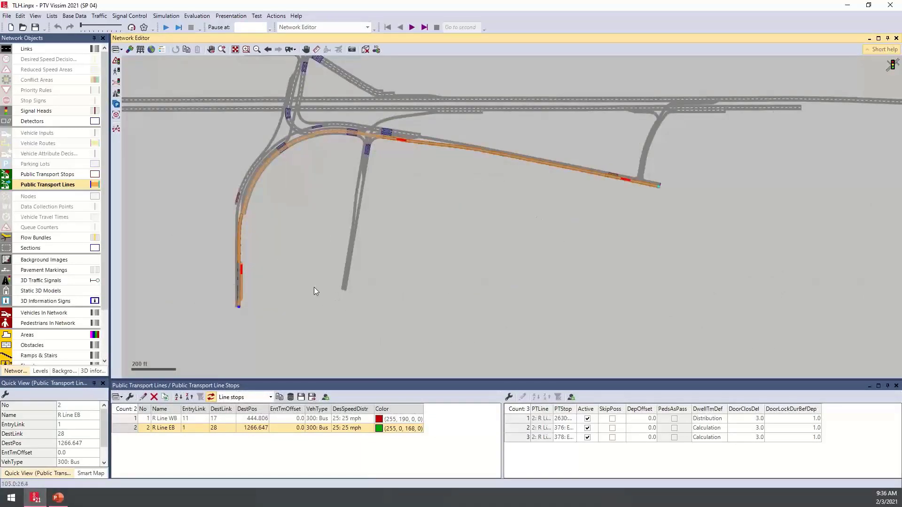
{"action": "scroll", "coordinate": [262, 267], "scroll_direction": "up", "scroll_amount": 1}
{"action": "scroll", "coordinate": [248, 282], "scroll_direction": "up", "scroll_amount": 1}
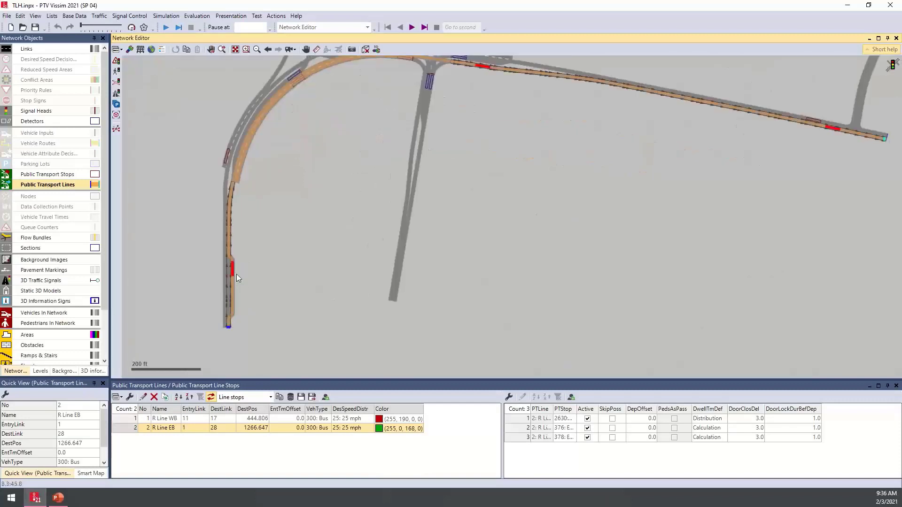
{"action": "left_click_drag", "start_coordinate": [342, 230], "coordinate": [284, 265]}
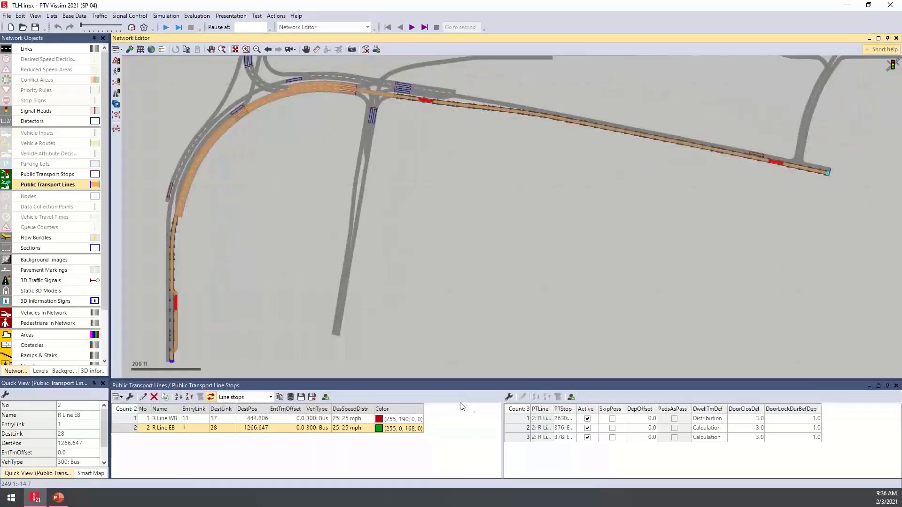
- Deactivate stop 378 for R Line EB and inspect that stop at the eastern end of the route
{"action": "left_click", "coordinate": [588, 437]}
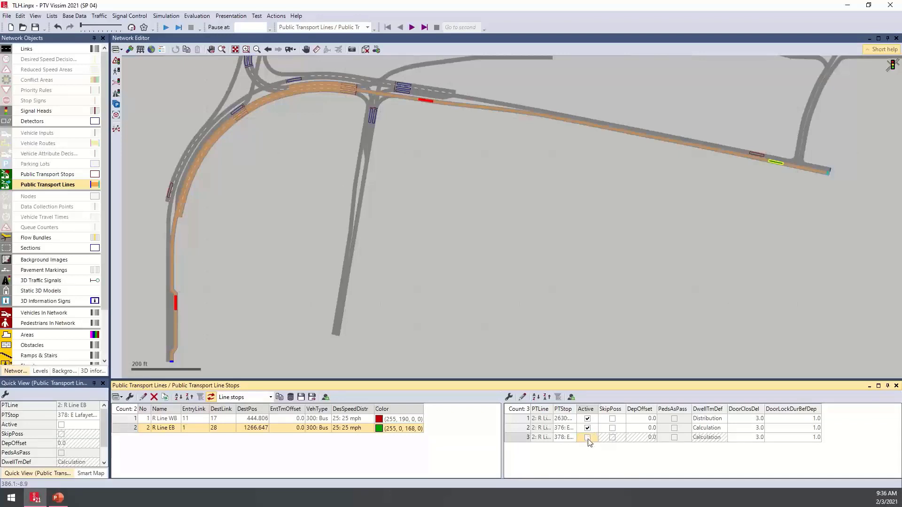
{"action": "left_click_drag", "start_coordinate": [685, 204], "coordinate": [511, 253]}
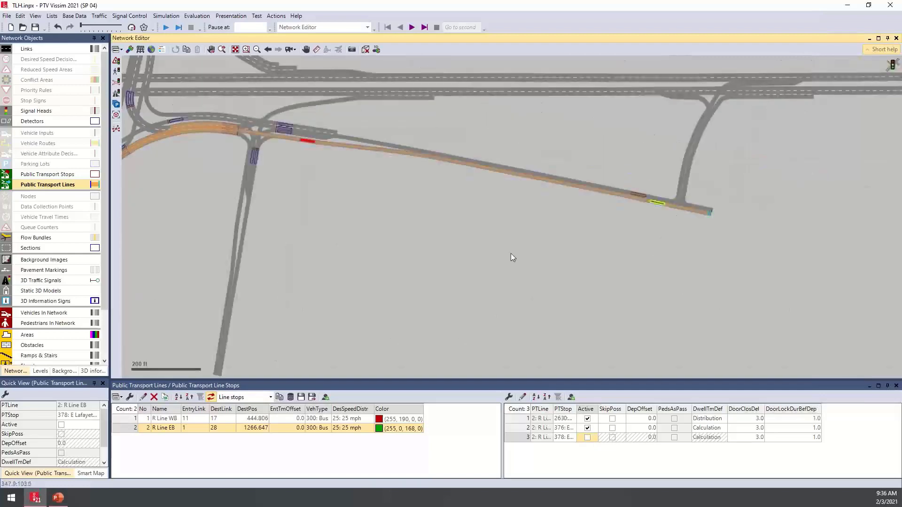
{"action": "scroll", "coordinate": [684, 198], "scroll_direction": "up", "scroll_amount": 1}
{"action": "scroll", "coordinate": [683, 196], "scroll_direction": "up", "scroll_amount": 5}
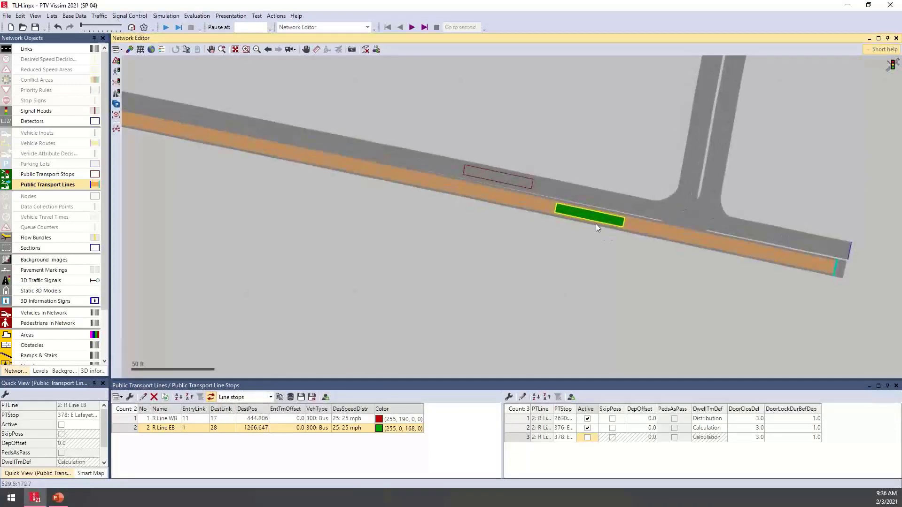
{"action": "scroll", "coordinate": [605, 217], "scroll_direction": "down", "scroll_amount": 3}
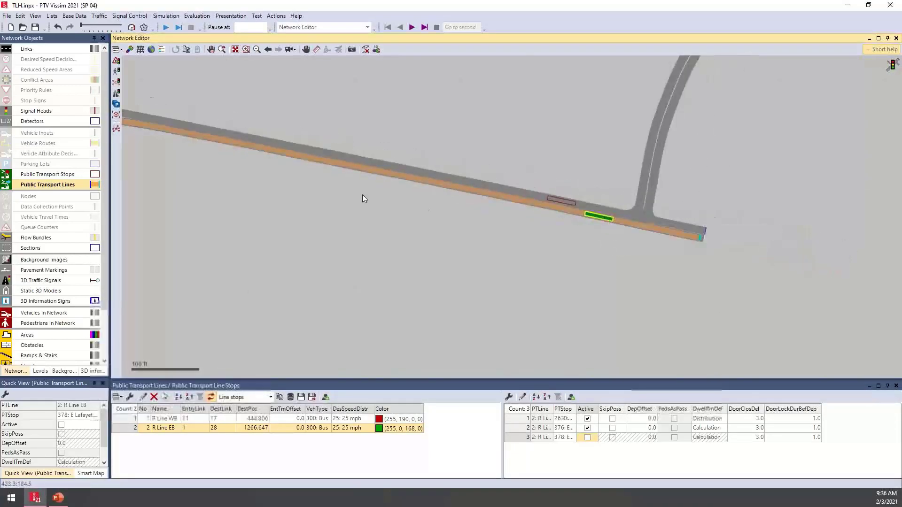
- Inspect active stop 376 on R Line EB for comparison and reactivate stop 378
{"action": "left_click_drag", "start_coordinate": [377, 200], "coordinate": [701, 255]}
{"action": "left_click_drag", "start_coordinate": [417, 222], "coordinate": [655, 262]}
{"action": "scroll", "coordinate": [495, 210], "scroll_direction": "up", "scroll_amount": 2}
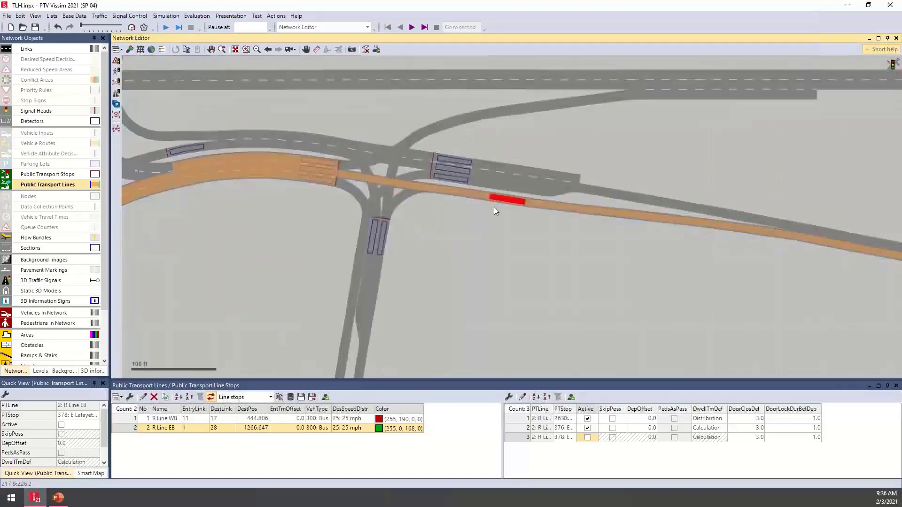
{"action": "scroll", "coordinate": [503, 198], "scroll_direction": "down", "scroll_amount": 2}
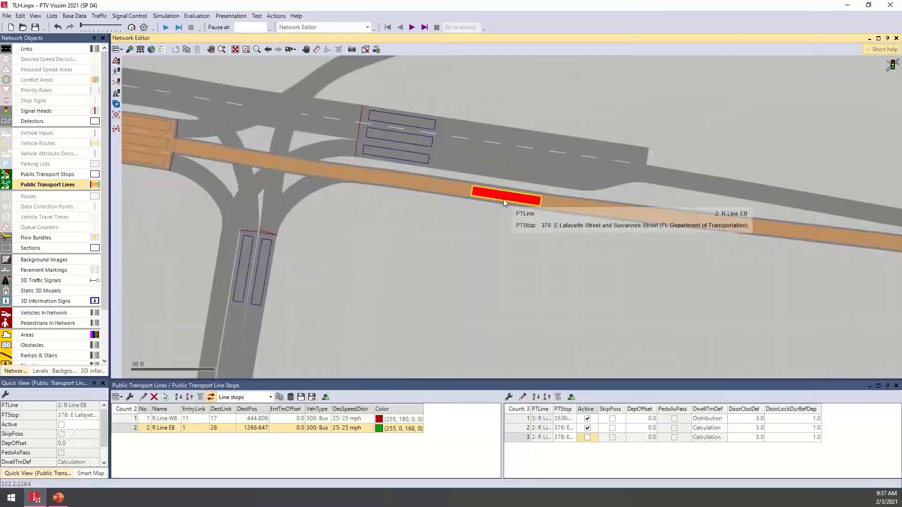
{"action": "scroll", "coordinate": [503, 199], "scroll_direction": "down", "scroll_amount": 2}
{"action": "left_click", "coordinate": [587, 438]}
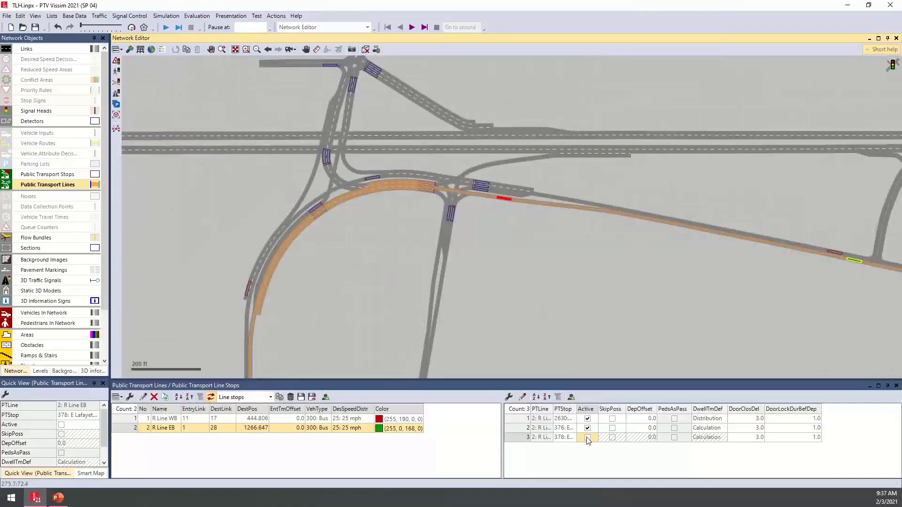
- Open the line stop settings of PT Stop 376 on R Line EB
{"action": "left_click_drag", "start_coordinate": [563, 262], "coordinate": [430, 277]}
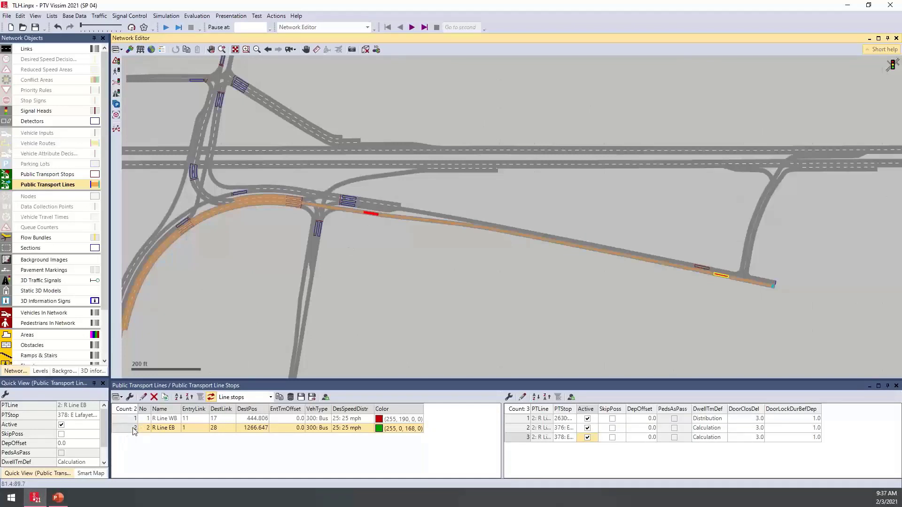
{"action": "left_click", "coordinate": [375, 219]}
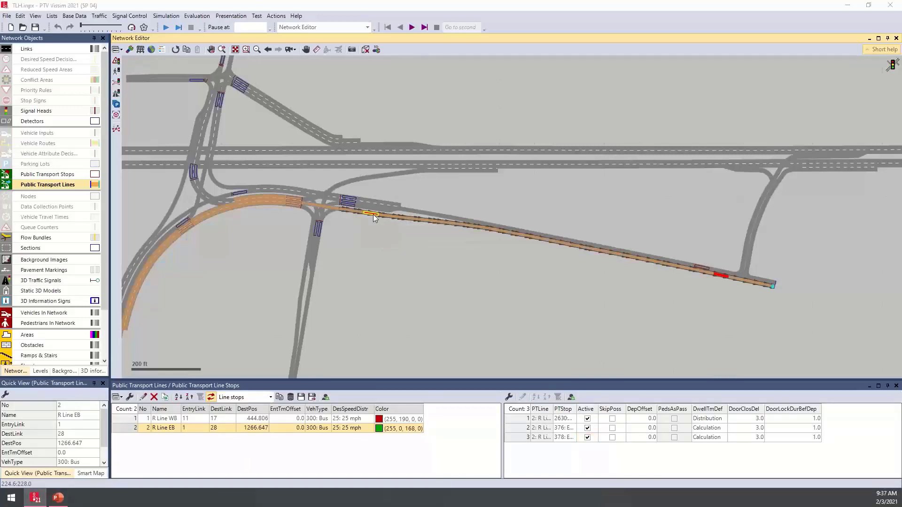
{"action": "double_click", "coordinate": [372, 215]}
{"action": "left_click_drag", "start_coordinate": [501, 128], "coordinate": [575, 131]}
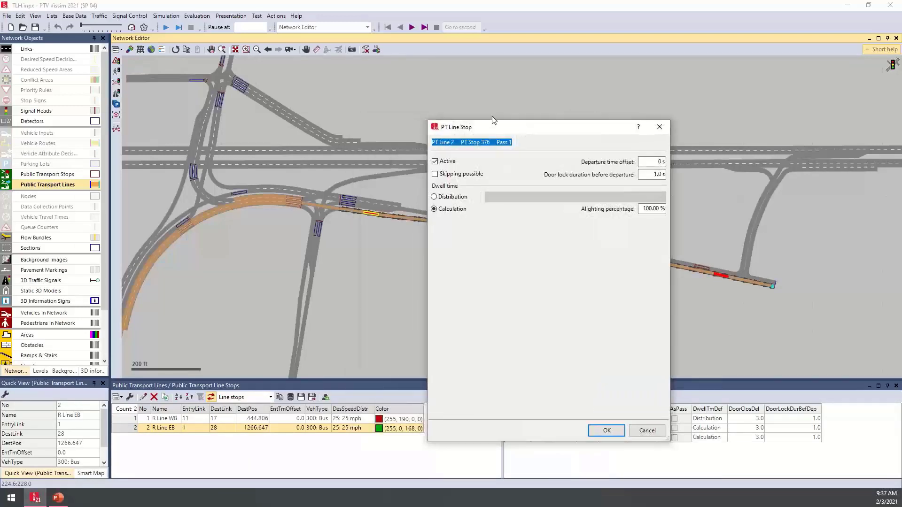
{"action": "left_click", "coordinate": [512, 141]}
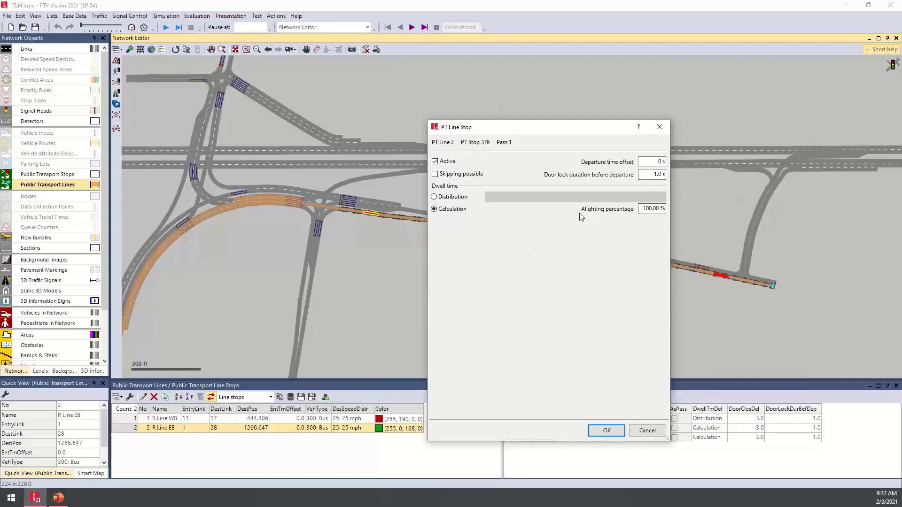
- Try the Distribution dwell time option for PT Stop 376, look through the available distributions, and discard the changes
{"action": "left_click", "coordinate": [460, 201]}
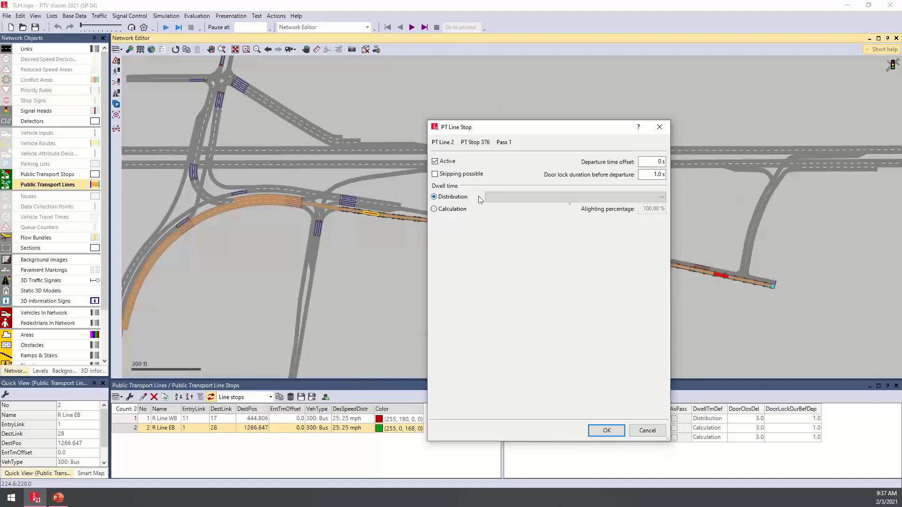
{"action": "left_click", "coordinate": [536, 198]}
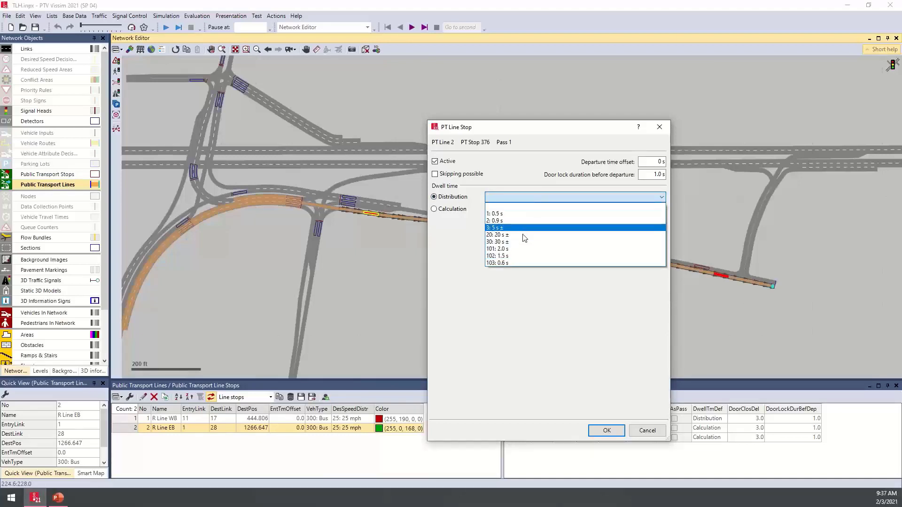
{"action": "left_click", "coordinate": [447, 239]}
{"action": "left_click", "coordinate": [455, 212]}
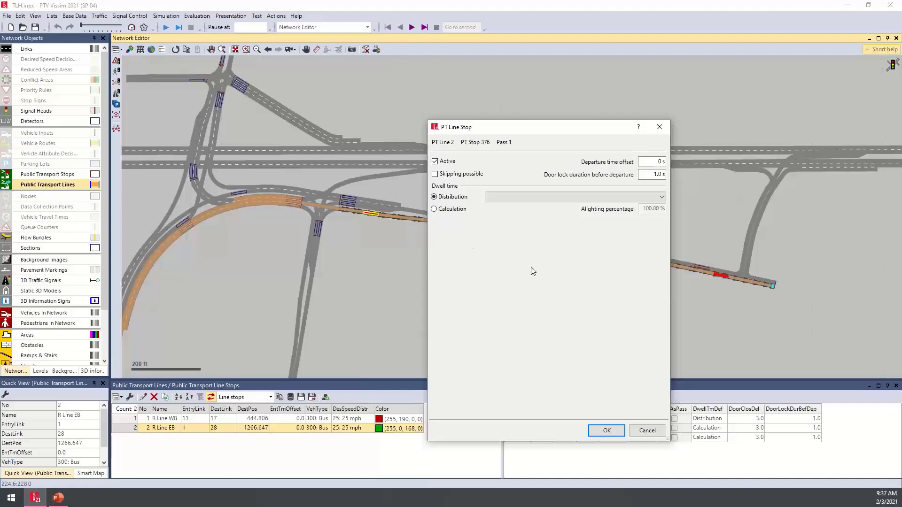
{"action": "left_click", "coordinate": [648, 431]}
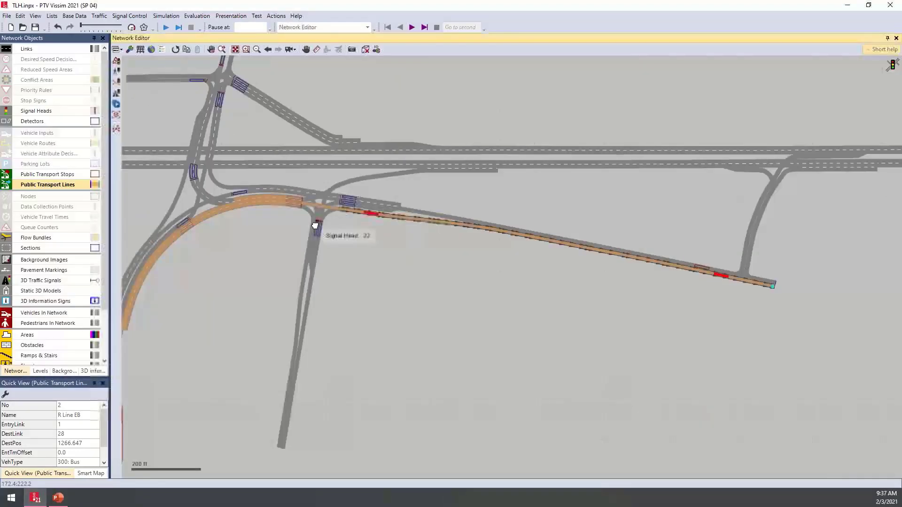
- Draw a public transport stop about 51 ft long on link 18, the western approach of the northern intersection, starting at about 76 ft
{"action": "left_click_drag", "start_coordinate": [316, 221], "coordinate": [437, 312]}
{"action": "left_click_drag", "start_coordinate": [350, 260], "coordinate": [484, 356]}
{"action": "scroll", "coordinate": [484, 355], "scroll_direction": "up", "scroll_amount": 5}
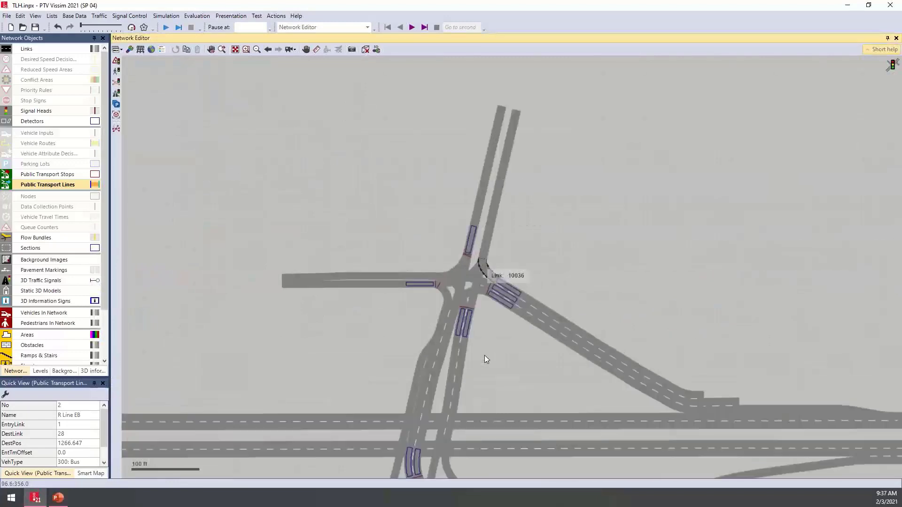
{"action": "left_click_drag", "start_coordinate": [382, 349], "coordinate": [406, 358]}
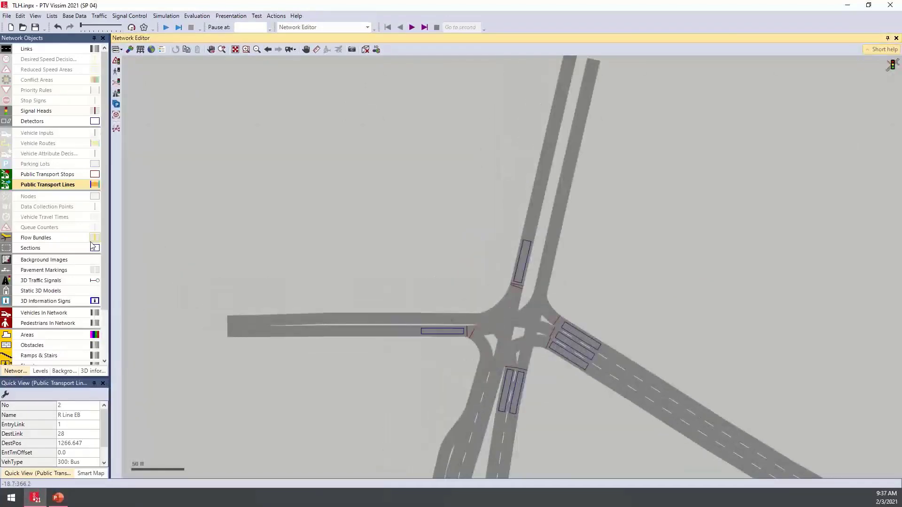
{"action": "left_click", "coordinate": [60, 175]}
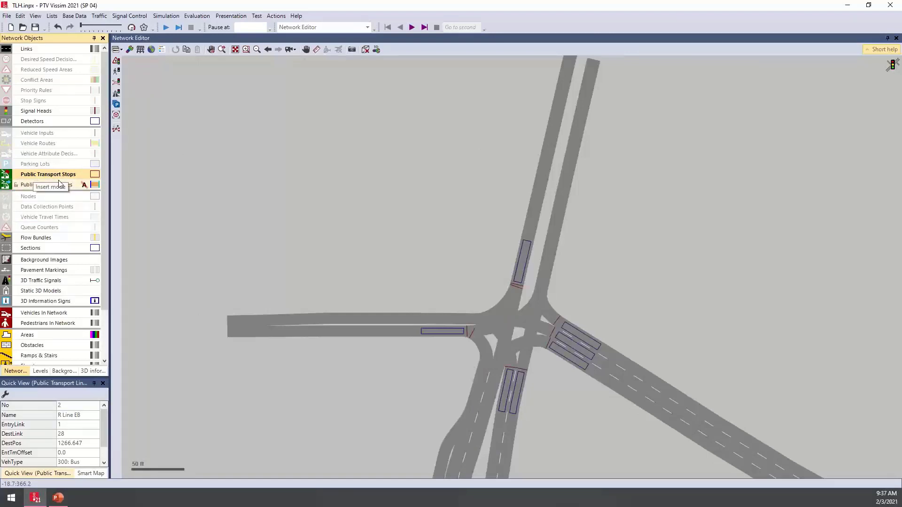
{"action": "left_click", "coordinate": [315, 329]}
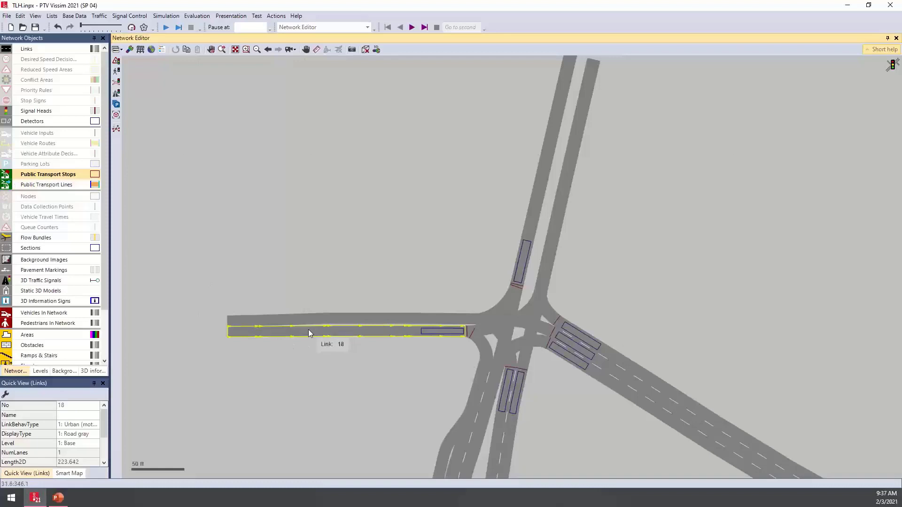
{"action": "left_click_drag", "start_coordinate": [309, 329], "coordinate": [362, 329]}
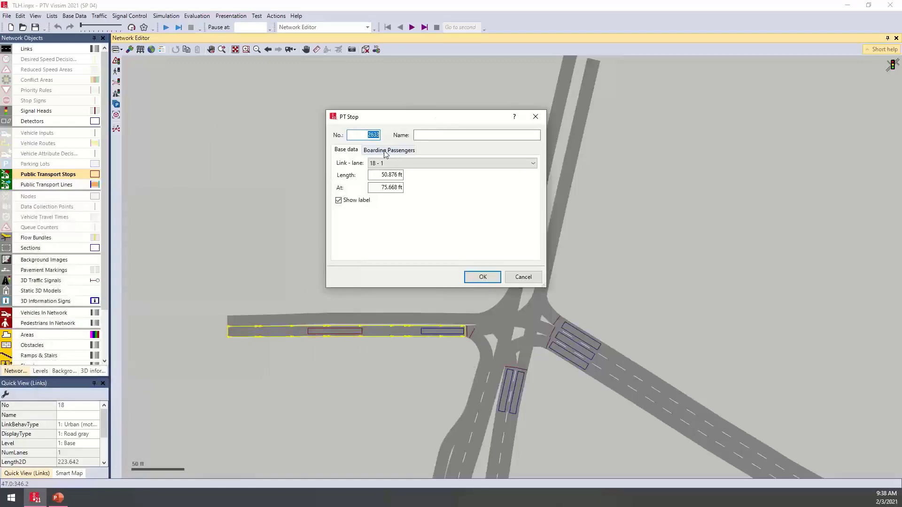
- Add two boarding passenger entries to the new stop with volumes of 15 and 25
{"action": "left_click", "coordinate": [389, 150]}
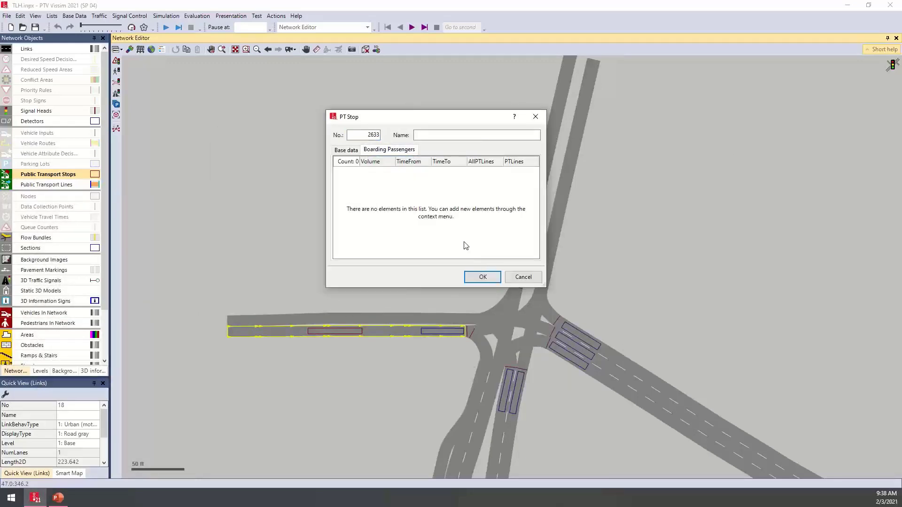
{"action": "right_click", "coordinate": [395, 193]}
{"action": "left_click", "coordinate": [420, 201]}
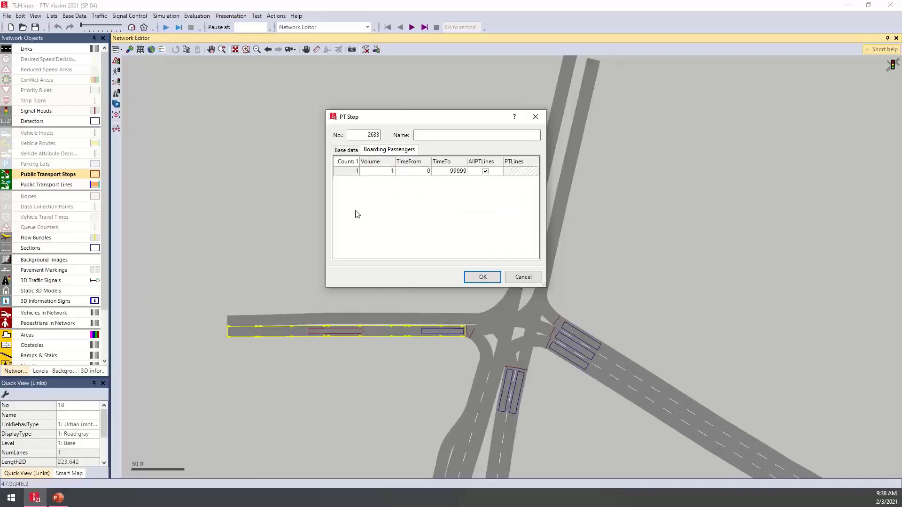
{"action": "right_click", "coordinate": [388, 204]}
{"action": "left_click", "coordinate": [404, 210]}
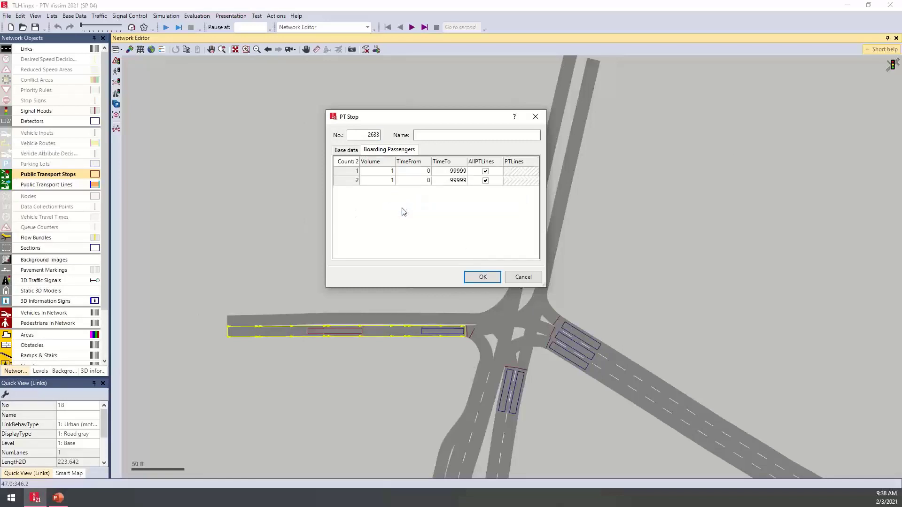
{"action": "left_click", "coordinate": [385, 174]}
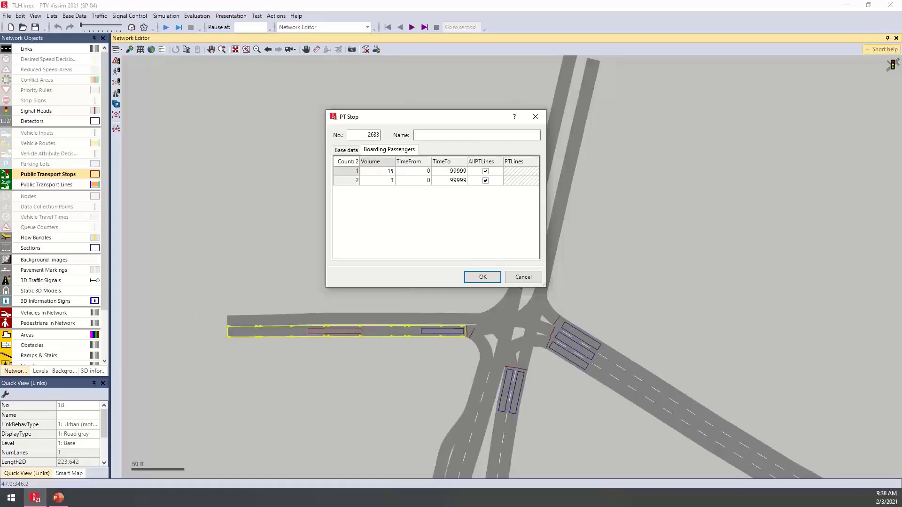
{"action": "key", "text": "Return"}
{"action": "left_click", "coordinate": [390, 172]}
{"action": "type", "text": "25"}
{"action": "key", "text": "Return"}
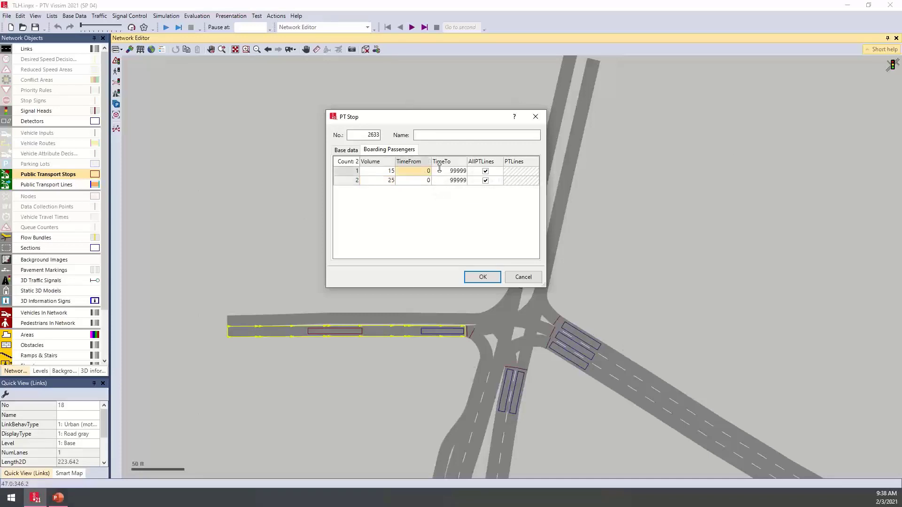
- End the first boarding interval at 600 and set the second interval to run from 600 to 900
{"action": "left_click", "coordinate": [453, 172]}
{"action": "type", "text": "600"}
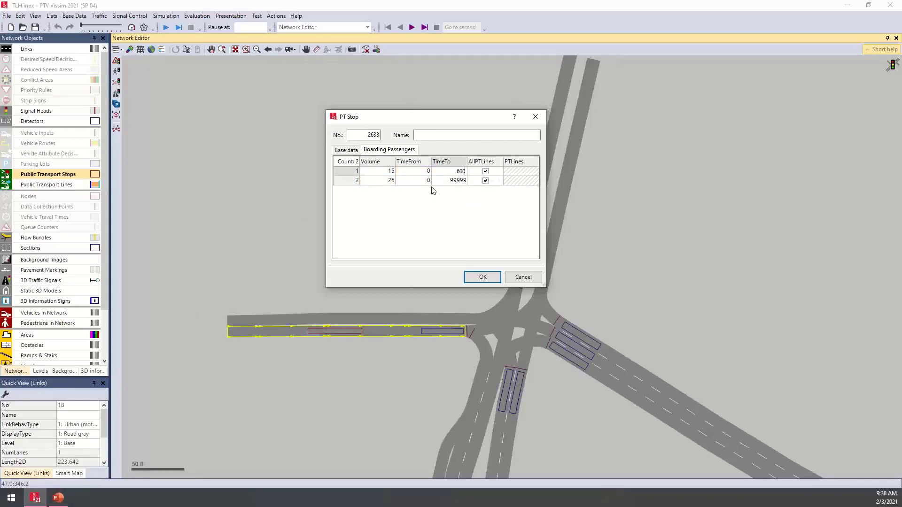
{"action": "left_click", "coordinate": [425, 182]}
{"action": "type", "text": "600"}
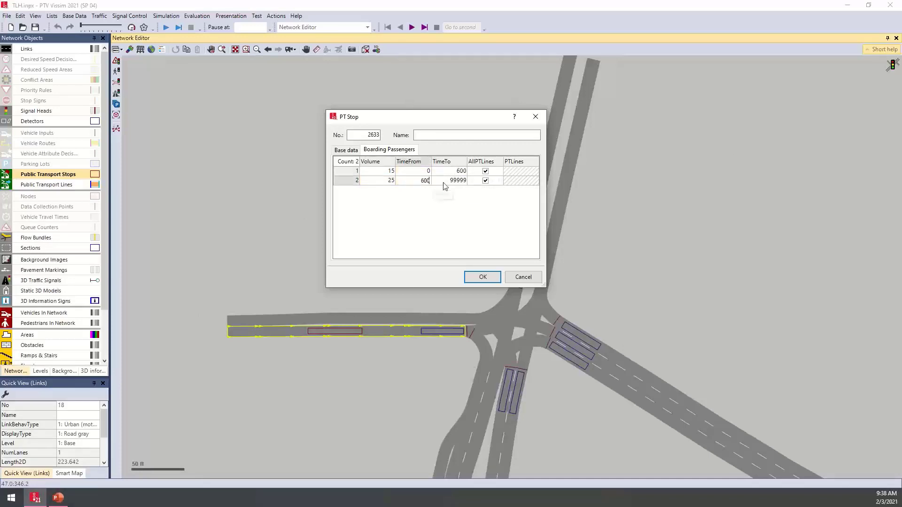
{"action": "left_click", "coordinate": [448, 185]}
{"action": "type", "text": "900"}
{"action": "left_click", "coordinate": [425, 249]}
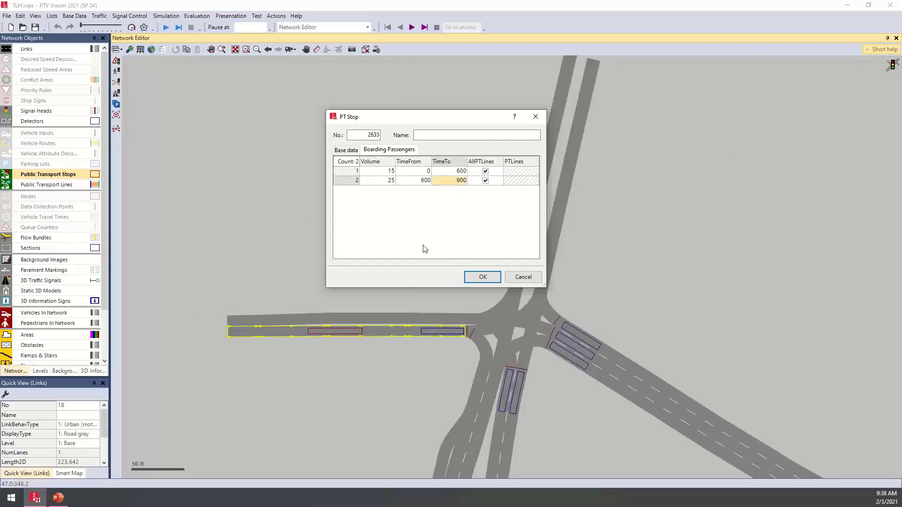
- Accept the new stop's settings and move it along link 18 toward the intersection, to position about 147 ft
{"action": "left_click", "coordinate": [348, 150]}
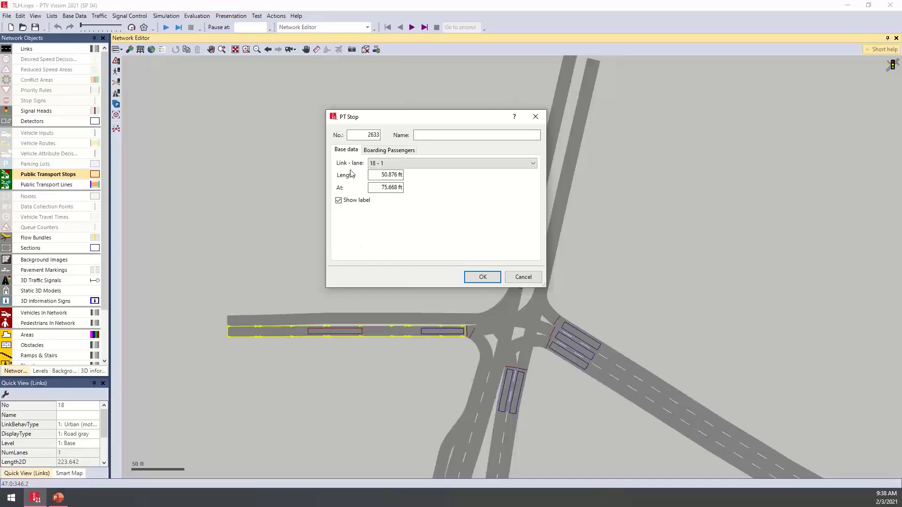
{"action": "left_click", "coordinate": [483, 278]}
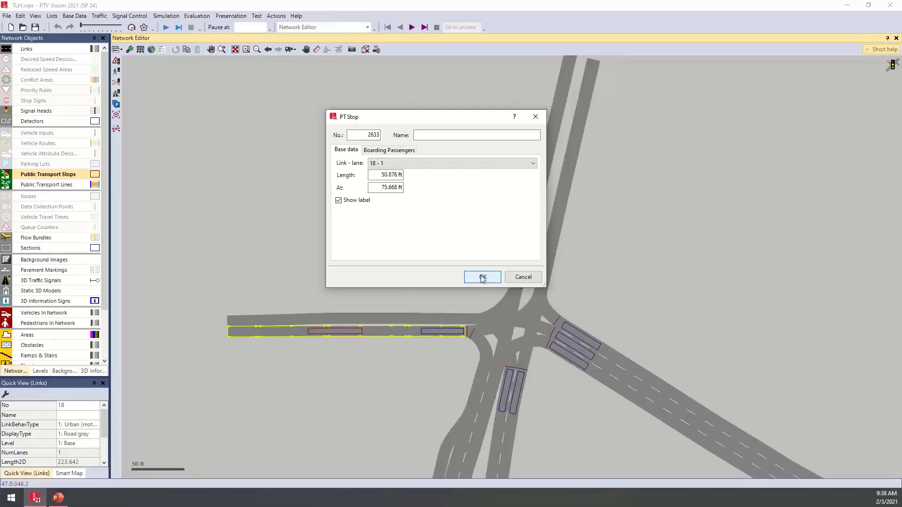
{"action": "left_click_drag", "start_coordinate": [329, 335], "coordinate": [405, 335]}
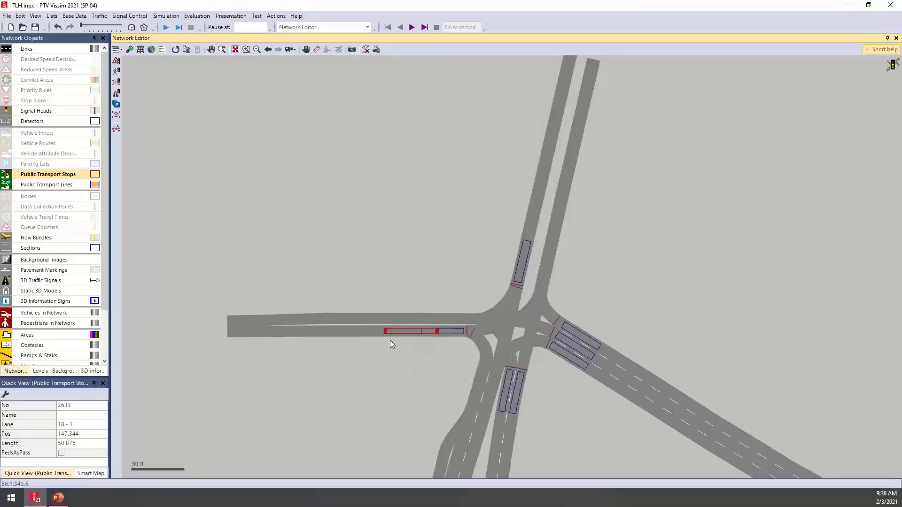
{"action": "scroll", "coordinate": [398, 346], "scroll_direction": "up", "scroll_amount": 2}
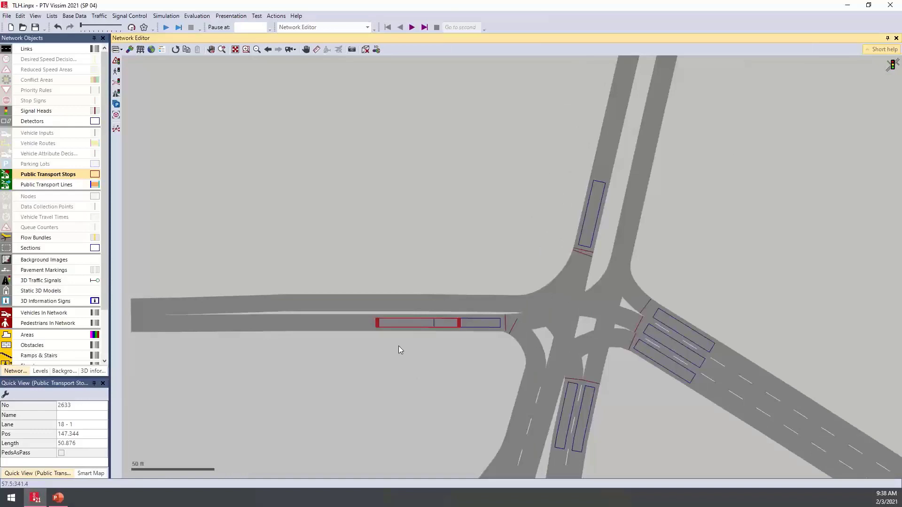
- Create a public transport line starting on link 18 and ending at the far eastern end of link 28
{"action": "left_click", "coordinate": [47, 185]}
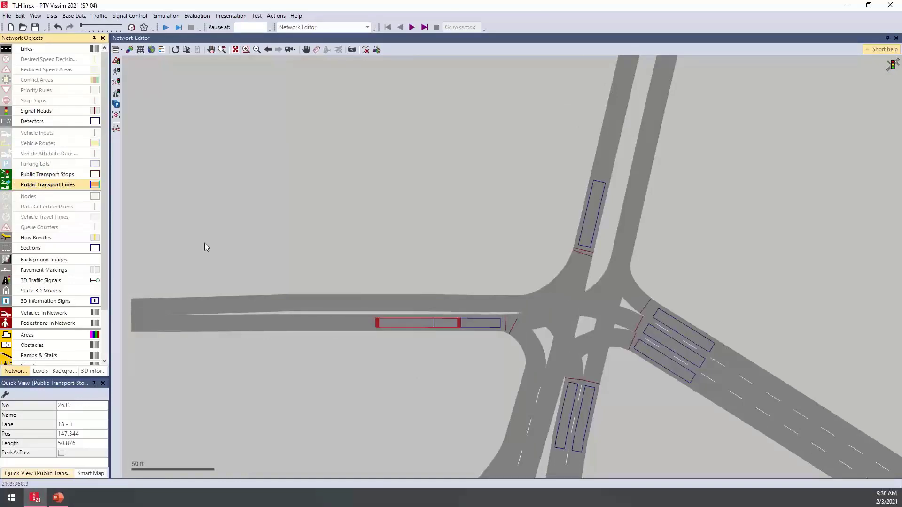
{"action": "left_click", "coordinate": [159, 322]}
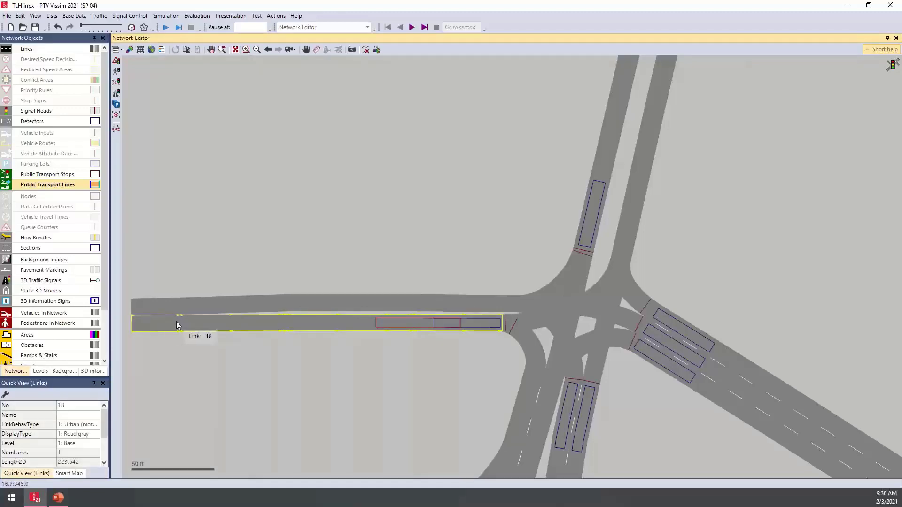
{"action": "right_click", "coordinate": [177, 322], "text": "ctrl"}
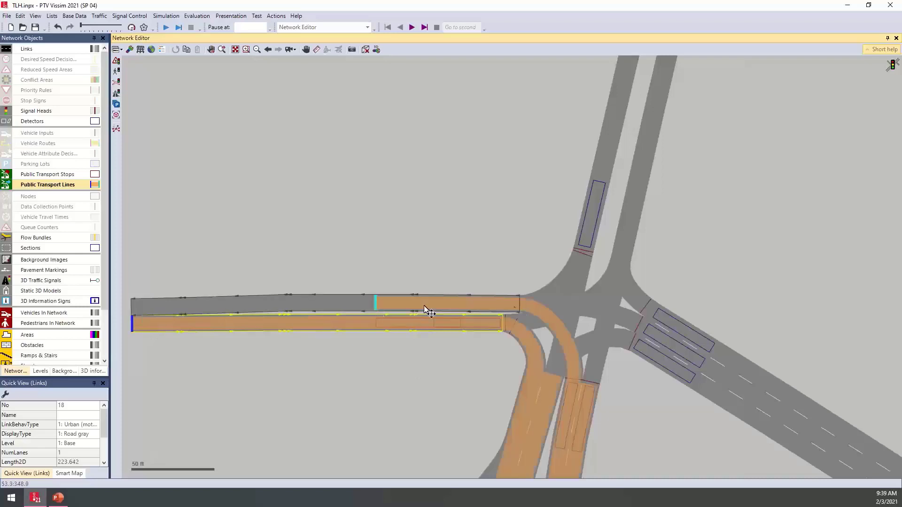
{"action": "scroll", "coordinate": [700, 200], "scroll_direction": "down", "scroll_amount": 3}
{"action": "scroll", "coordinate": [700, 201], "scroll_direction": "down", "scroll_amount": 1}
{"action": "left_click_drag", "start_coordinate": [725, 317], "coordinate": [596, 272]}
{"action": "scroll", "coordinate": [693, 306], "scroll_direction": "down", "scroll_amount": 1}
{"action": "left_click_drag", "start_coordinate": [693, 306], "coordinate": [471, 242]}
{"action": "left_click_drag", "start_coordinate": [562, 274], "coordinate": [455, 257]}
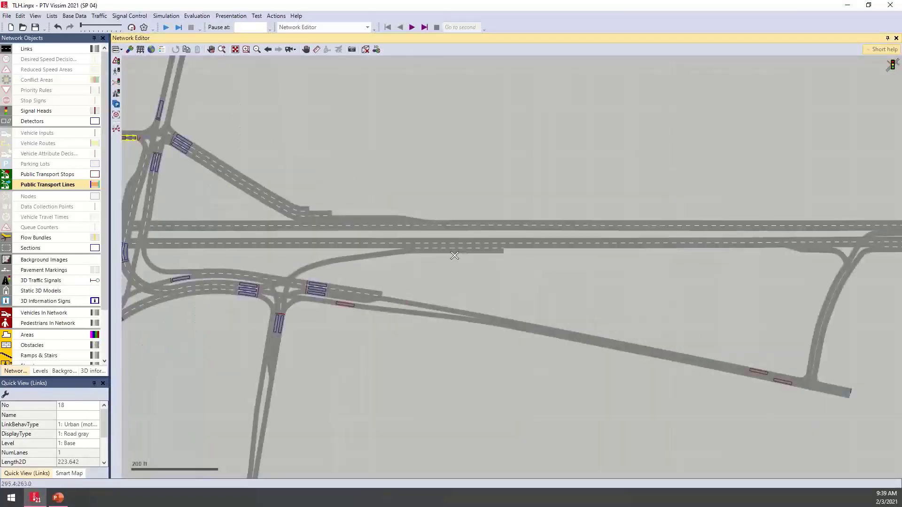
{"action": "scroll", "coordinate": [454, 257], "scroll_direction": "down", "scroll_amount": 1}
{"action": "left_click", "coordinate": [641, 326]}
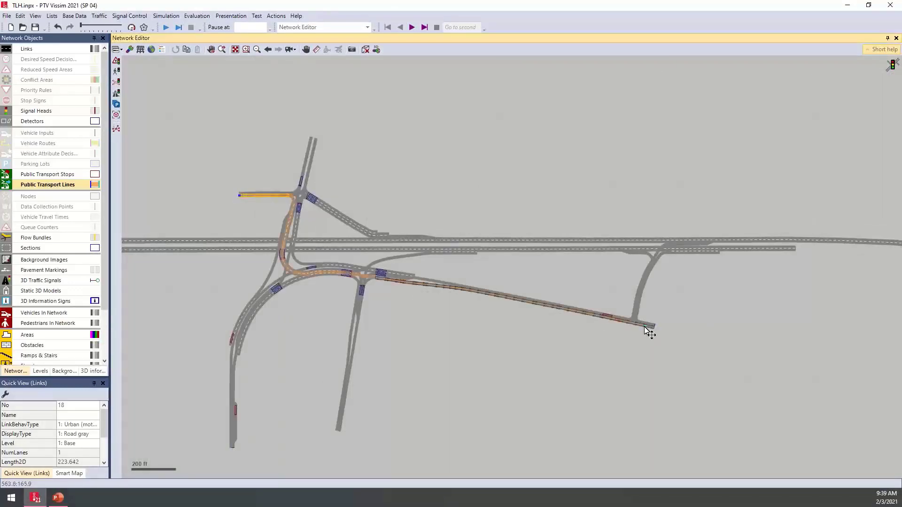
{"action": "left_click", "coordinate": [645, 327]}
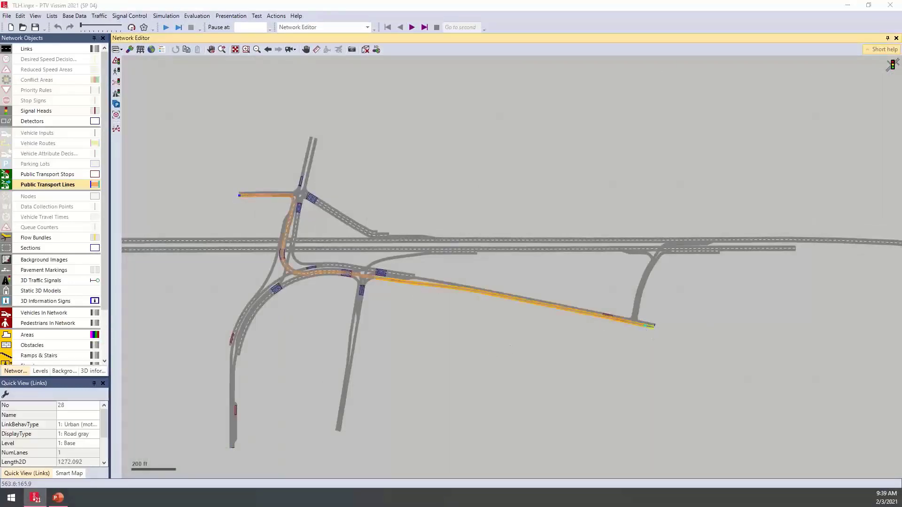
{"action": "left_click_drag", "start_coordinate": [541, 165], "coordinate": [546, 162]}
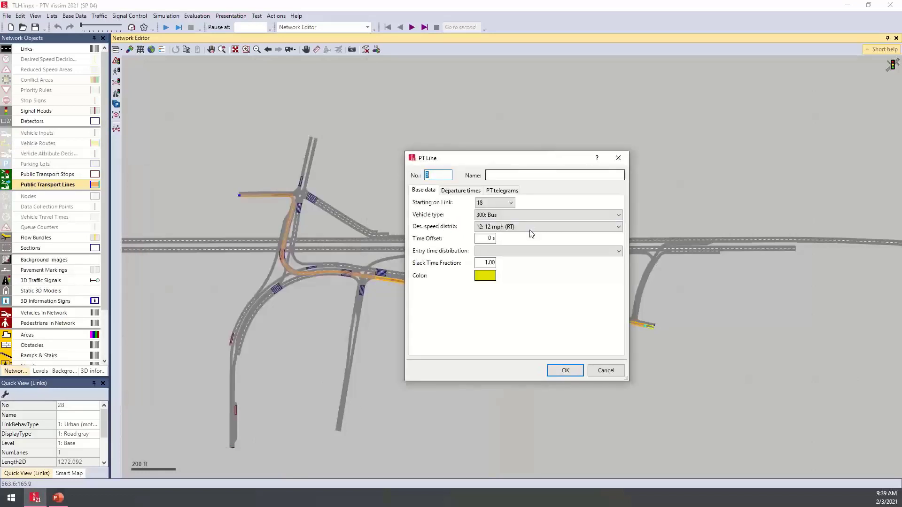
- Keep the Bus vehicle type, set the line's desired speed distribution to 25 mph, and show its departure times
{"action": "left_click", "coordinate": [511, 217]}
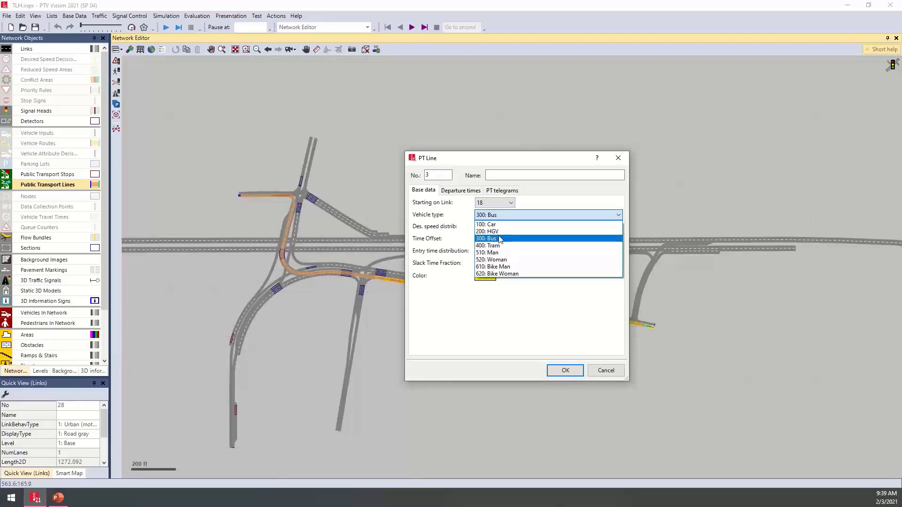
{"action": "left_click", "coordinate": [510, 217]}
{"action": "left_click", "coordinate": [507, 227]}
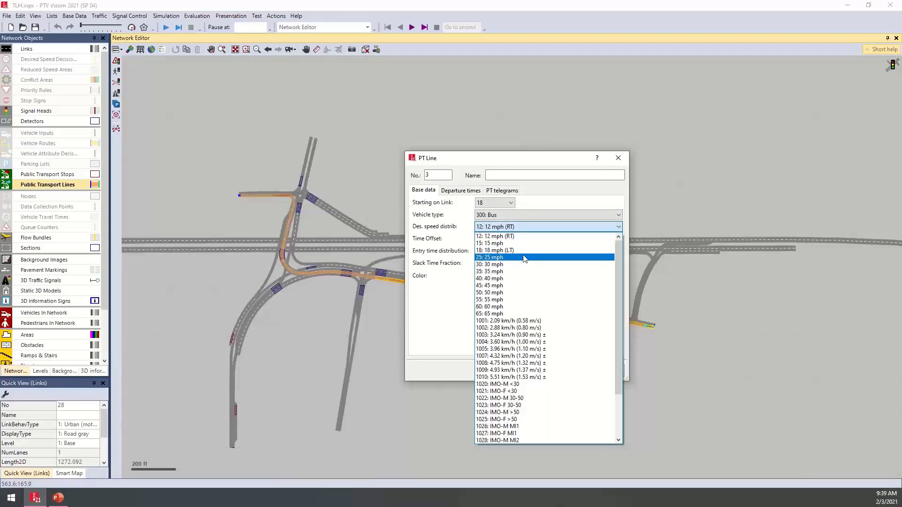
{"action": "left_click", "coordinate": [513, 258]}
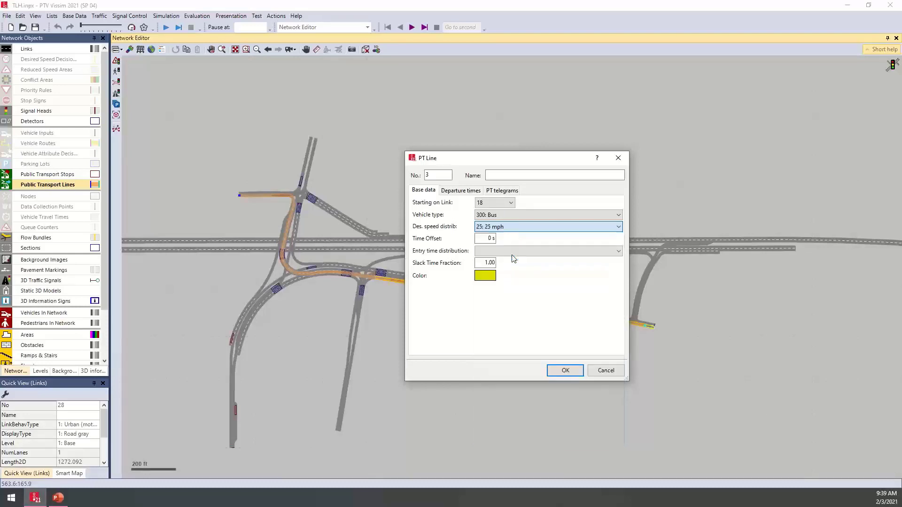
{"action": "left_click", "coordinate": [462, 191]}
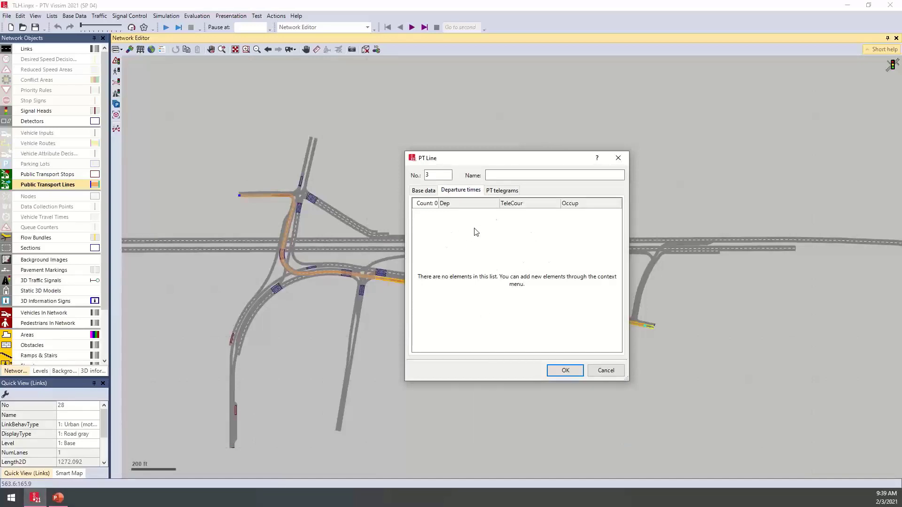
{"action": "right_click", "coordinate": [490, 238]}
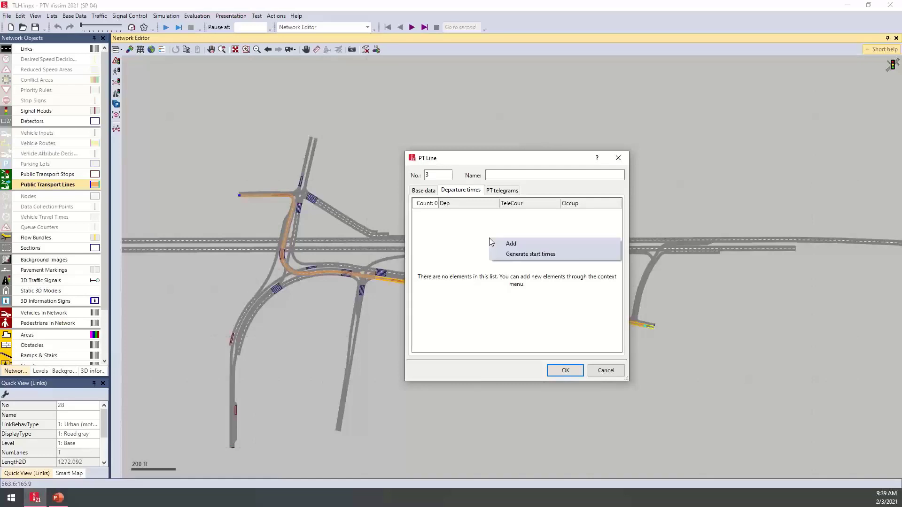
{"action": "left_click", "coordinate": [531, 255]}
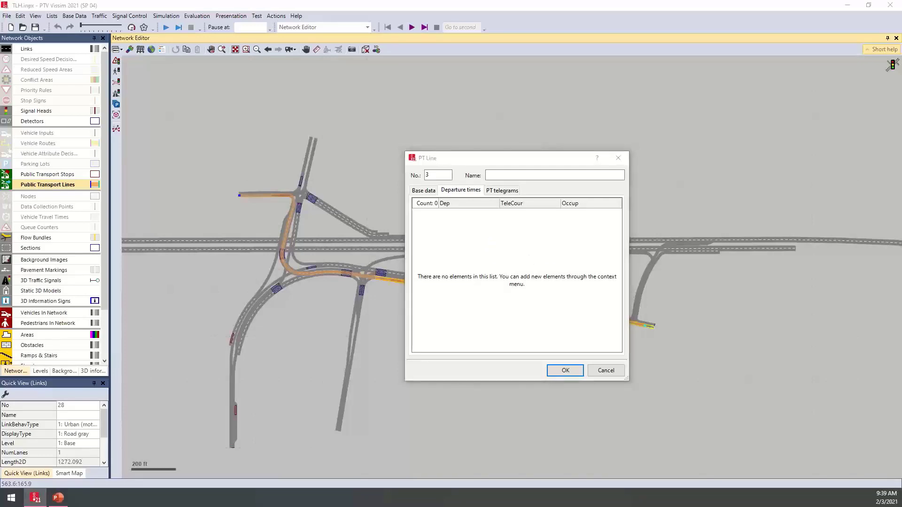
{"action": "left_click", "coordinate": [401, 335]}
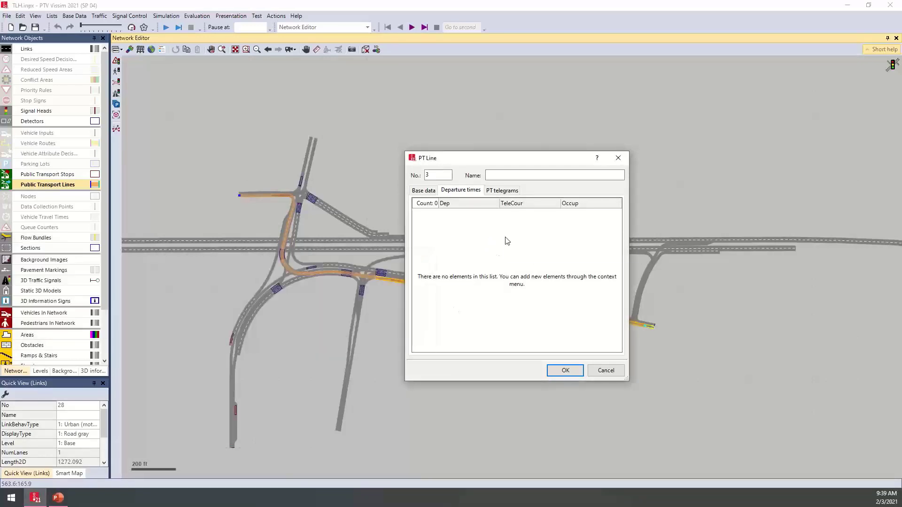
- Generate the new line's start times from 0 s to 4500 s at a rate of 200 s, and accept the line
{"action": "right_click", "coordinate": [508, 243]}
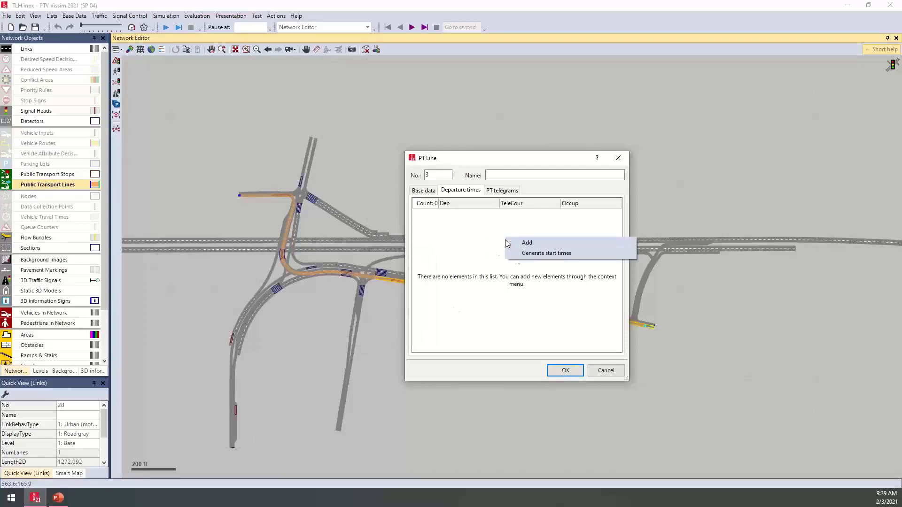
{"action": "left_click", "coordinate": [582, 254]}
{"action": "left_click_drag", "start_coordinate": [308, 259], "coordinate": [504, 259]}
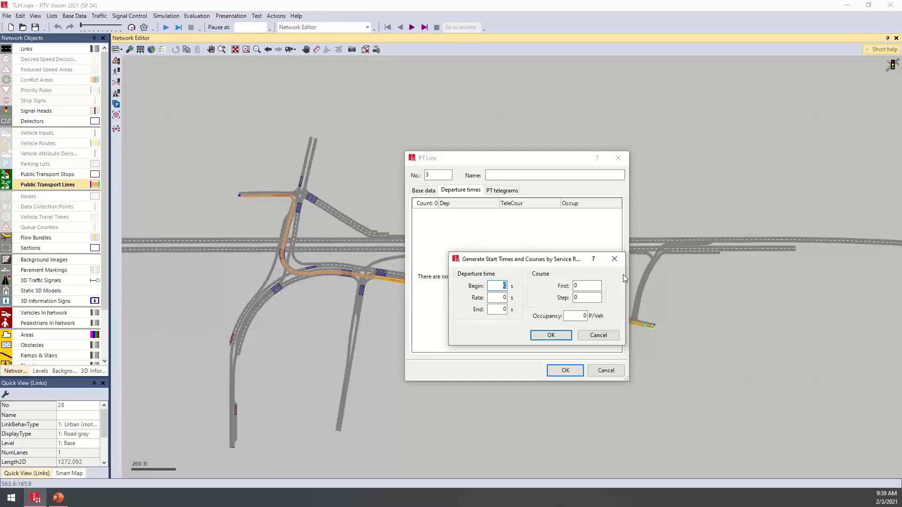
{"action": "key", "text": "Tab"}
{"action": "double_click", "coordinate": [501, 309]}
{"action": "type", "text": "4500"}
{"action": "left_click", "coordinate": [544, 337]}
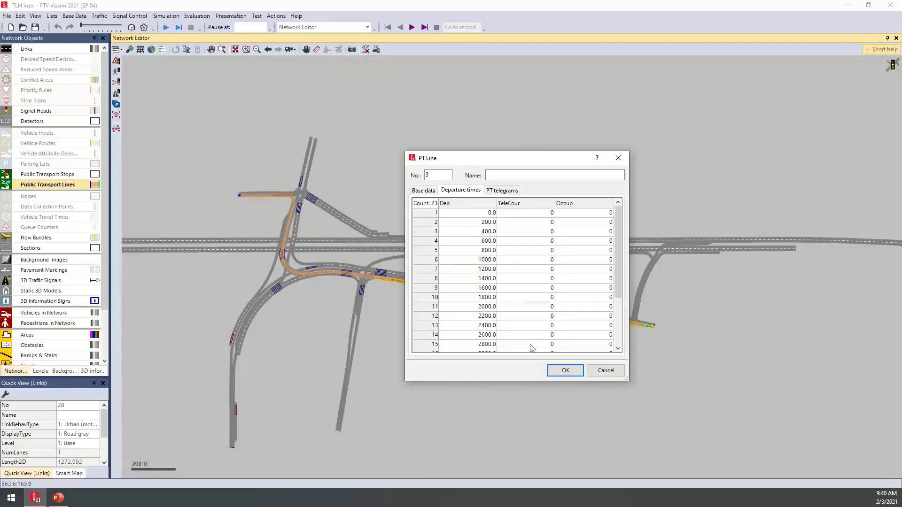
{"action": "left_click", "coordinate": [566, 371]}
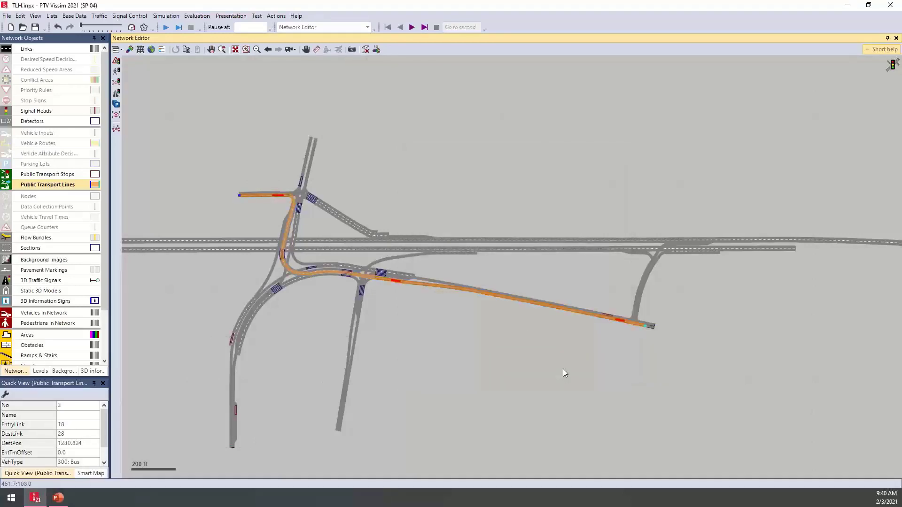
{"action": "scroll", "coordinate": [354, 267], "scroll_direction": "up", "scroll_amount": 2}
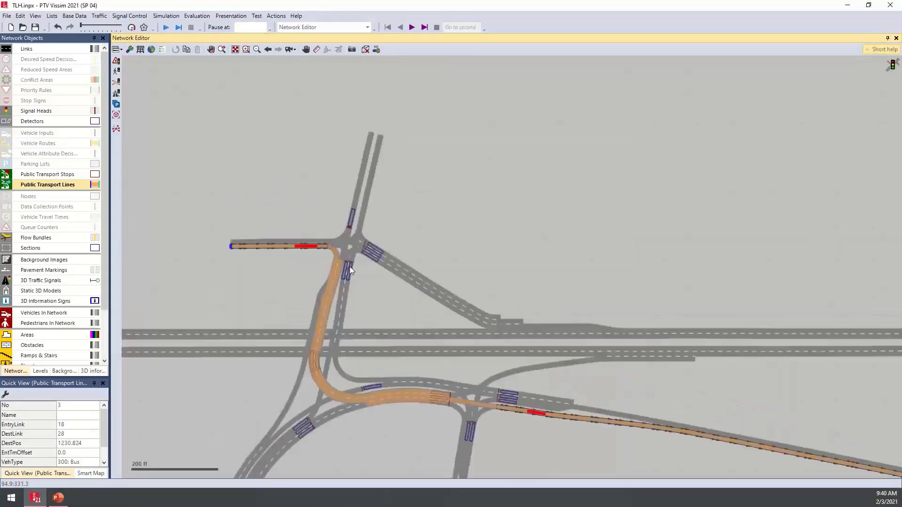
- Enable the departure signal in the activation settings of the detector on link 18 and accept the change
{"action": "scroll", "coordinate": [350, 266], "scroll_direction": "up", "scroll_amount": 1}
{"action": "scroll", "coordinate": [241, 248], "scroll_direction": "up", "scroll_amount": 4}
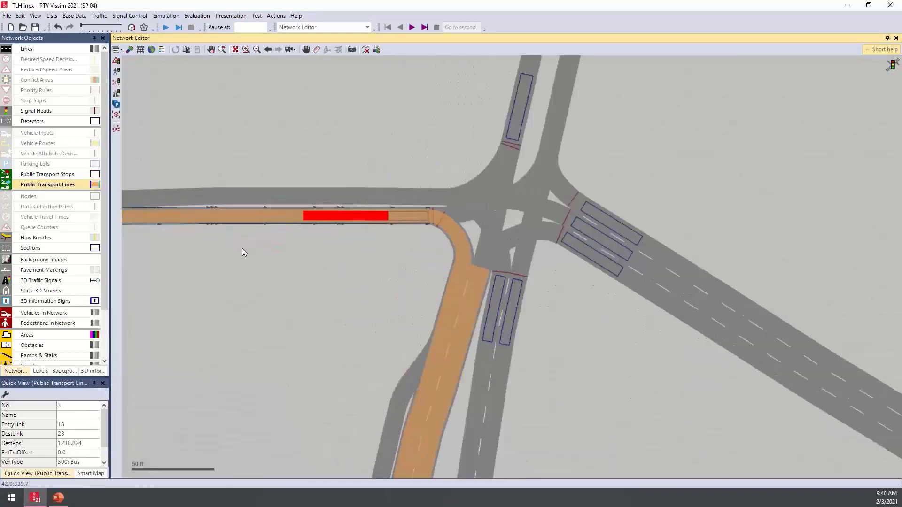
{"action": "left_click", "coordinate": [316, 247]}
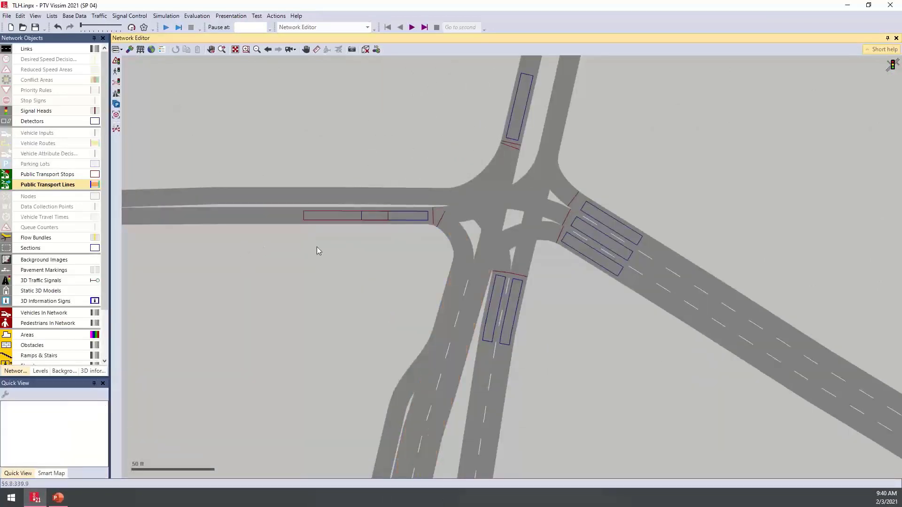
{"action": "mouse_move", "coordinate": [396, 220]}
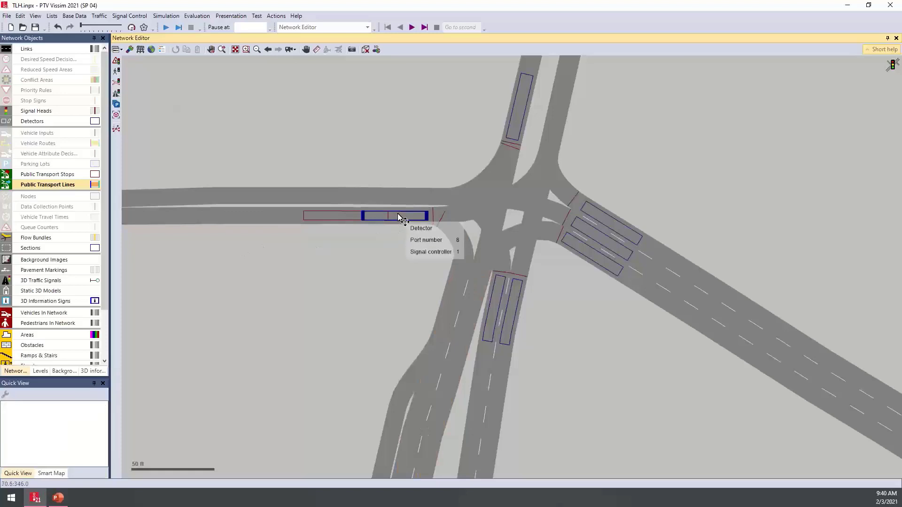
{"action": "left_click", "coordinate": [397, 221]}
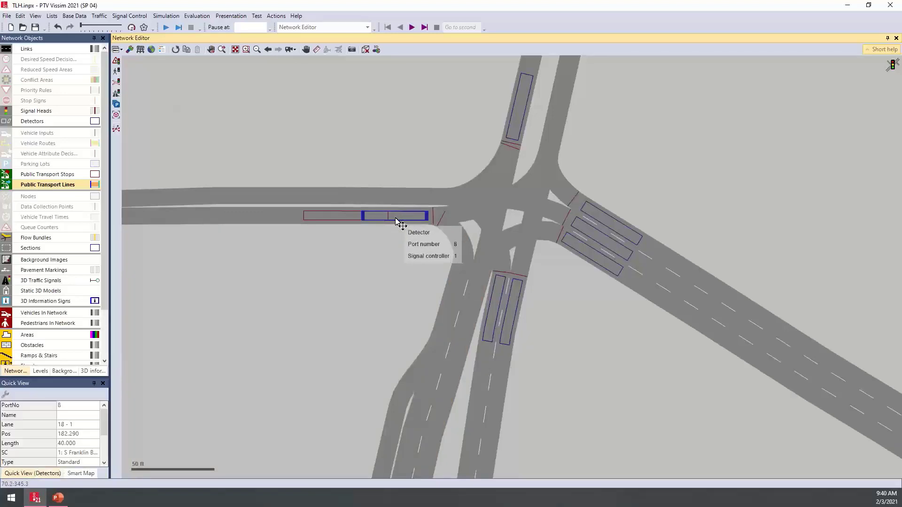
{"action": "double_click", "coordinate": [397, 221]}
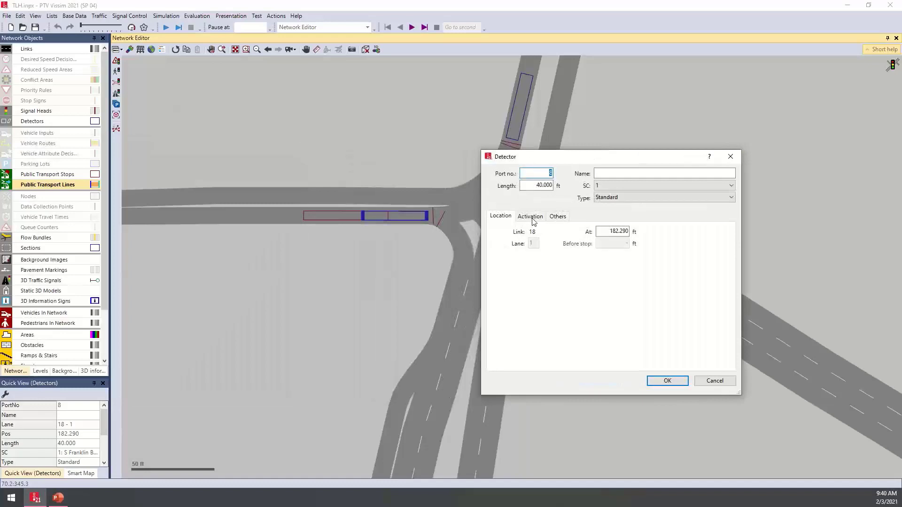
{"action": "left_click", "coordinate": [533, 217]}
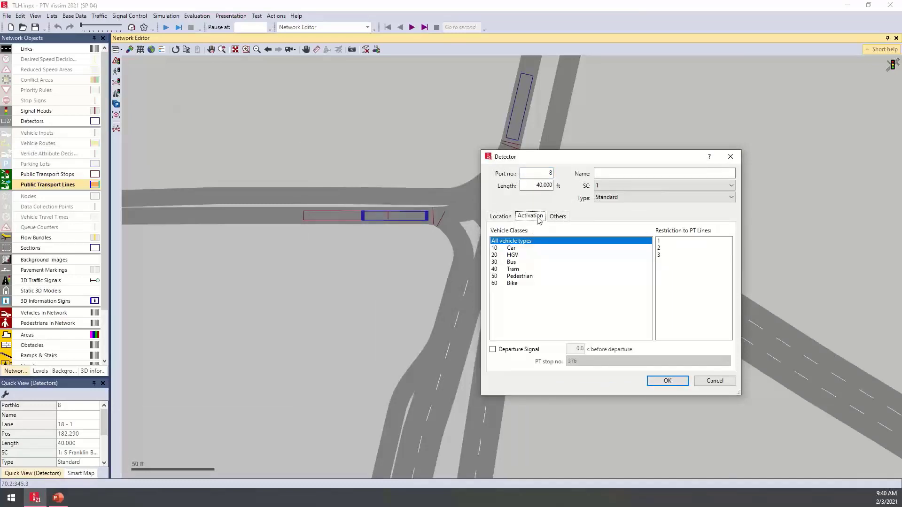
{"action": "left_click", "coordinate": [525, 352]}
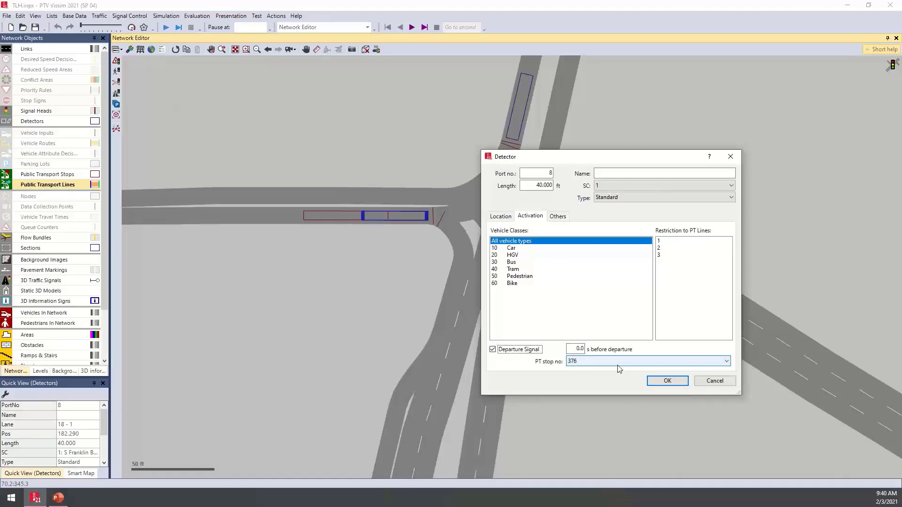
{"action": "left_click", "coordinate": [667, 381]}
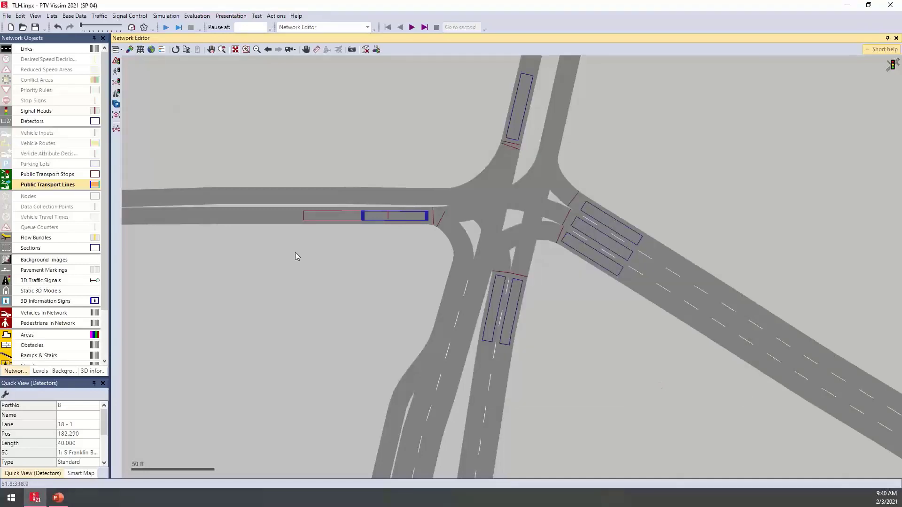
- Link the link 18 detector's departure signal to PT stop 2633, sent 10 s before departure, after checking the new stop's number
{"action": "left_click", "coordinate": [339, 219]}
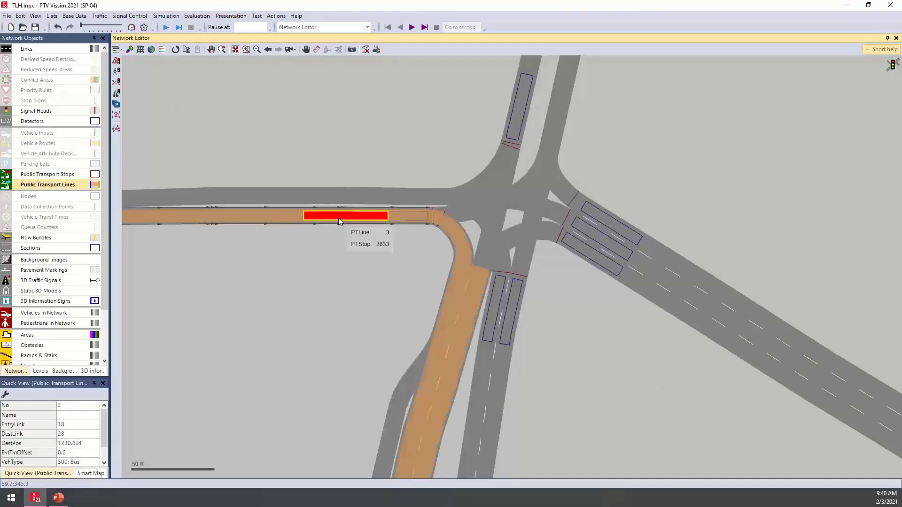
{"action": "left_click", "coordinate": [57, 174]}
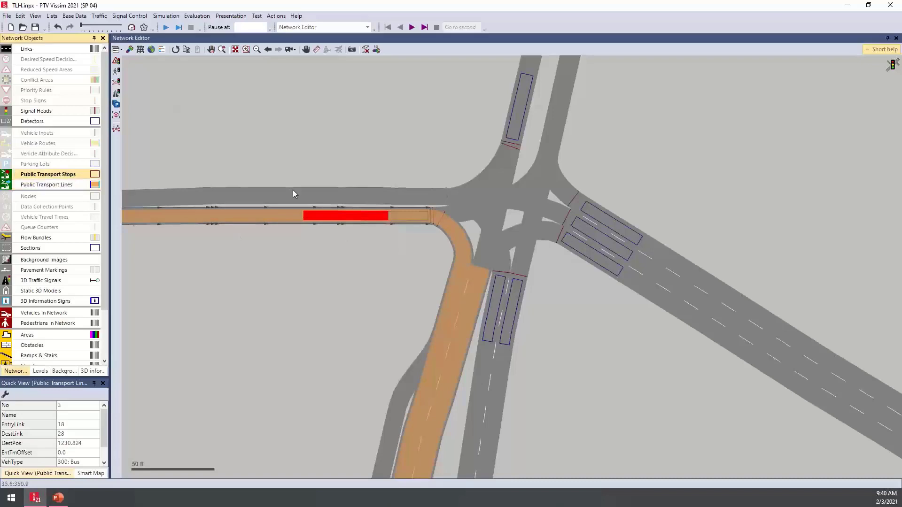
{"action": "left_click", "coordinate": [346, 217]}
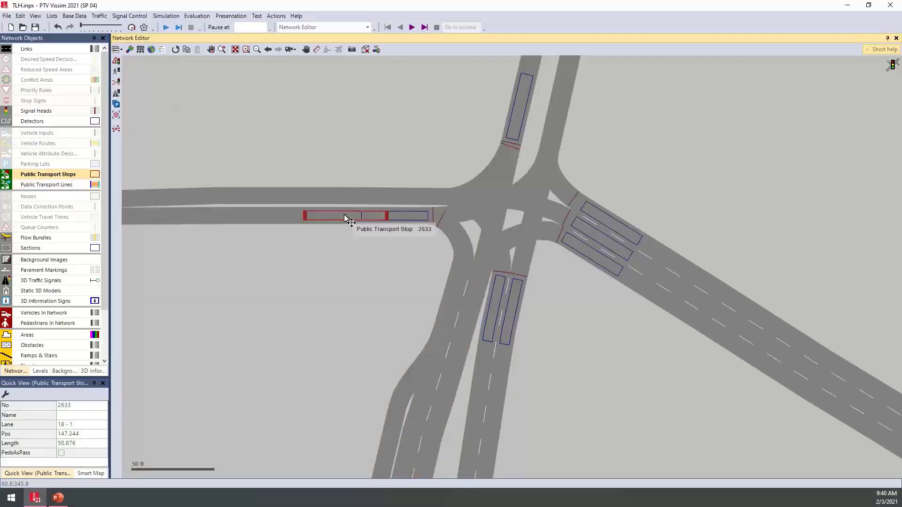
{"action": "double_click", "coordinate": [384, 216]}
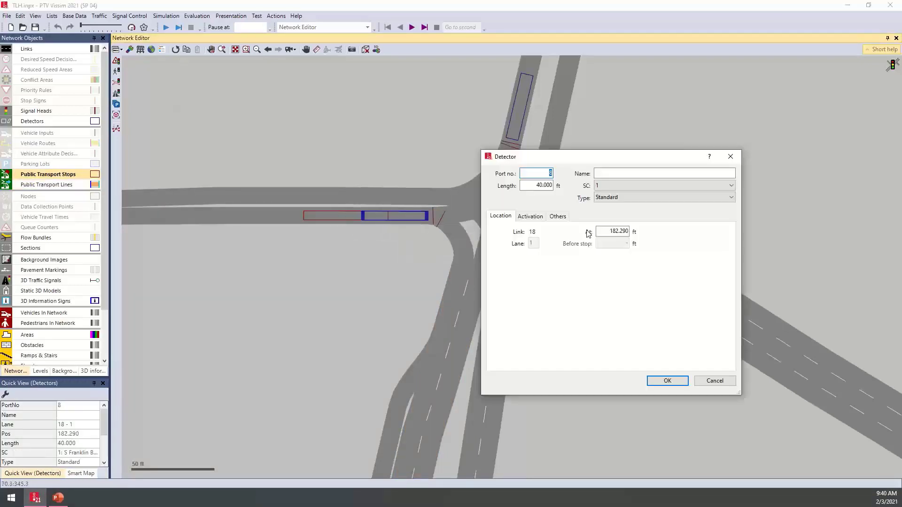
{"action": "left_click", "coordinate": [531, 217]}
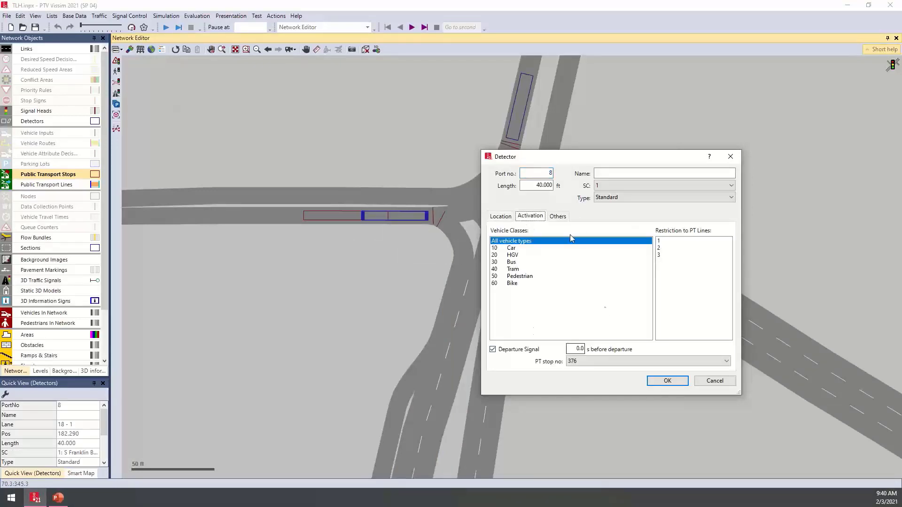
{"action": "left_click", "coordinate": [599, 361]}
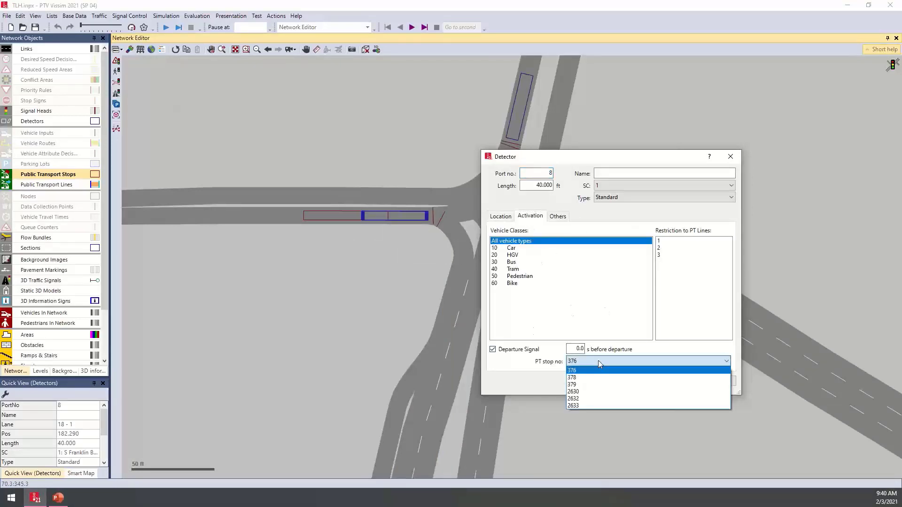
{"action": "left_click", "coordinate": [582, 406]}
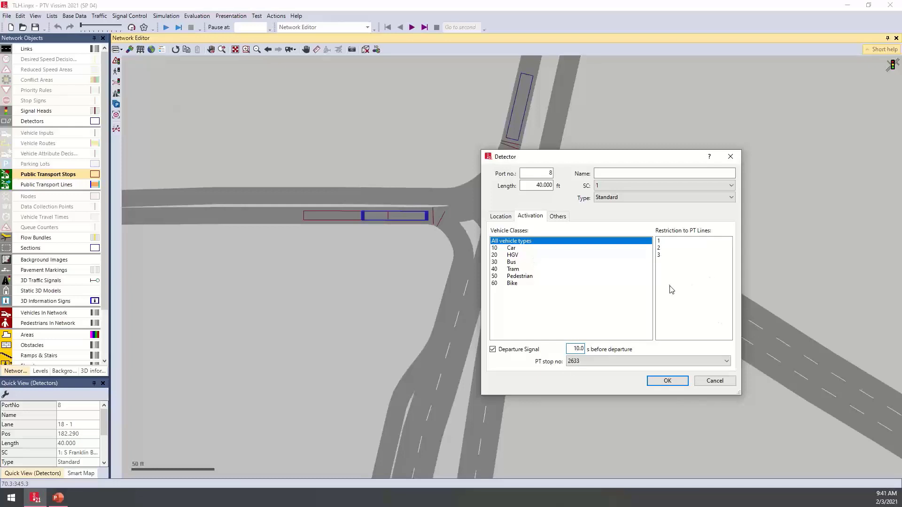
{"action": "left_click", "coordinate": [668, 382]}
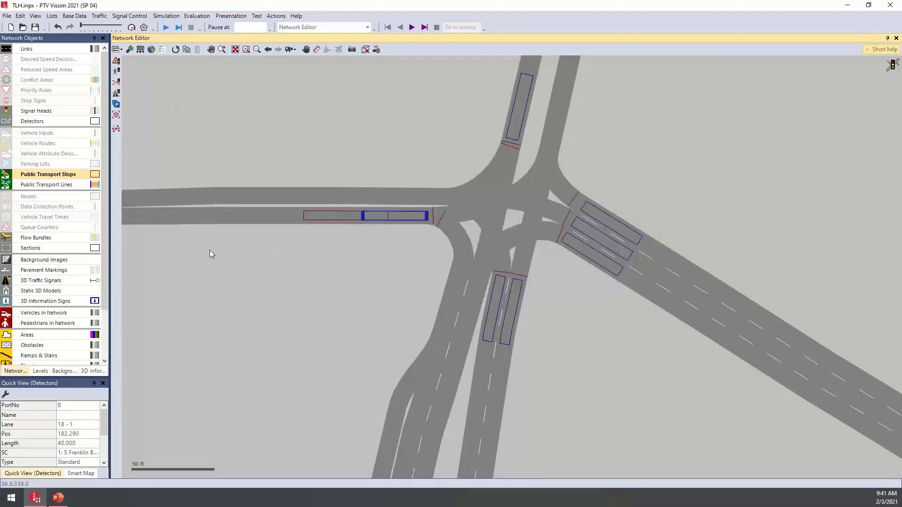
- Trace the new bus line from link 18 to link 28, and deactivate PT stop 376 on link 28 for PT line 2
{"action": "left_click", "coordinate": [45, 187]}
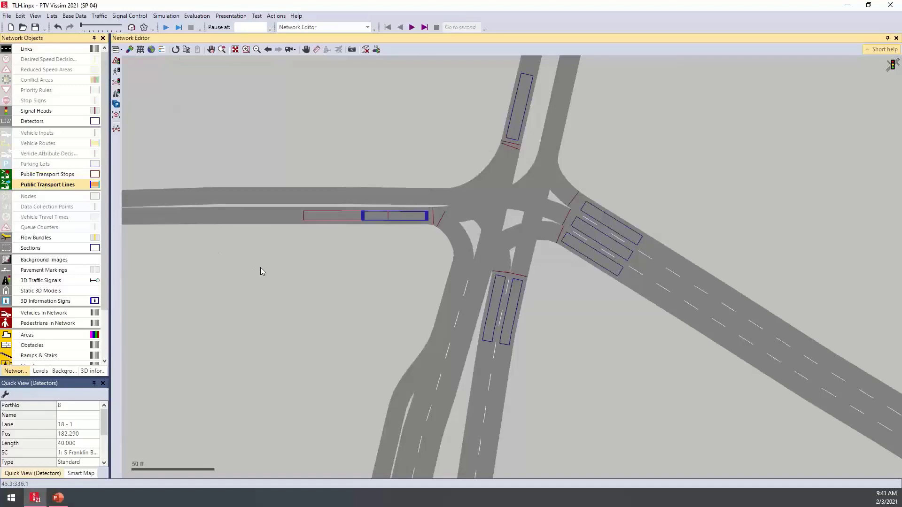
{"action": "scroll", "coordinate": [260, 267], "scroll_direction": "down", "scroll_amount": 2}
{"action": "left_click_drag", "start_coordinate": [262, 266], "coordinate": [316, 282]}
{"action": "left_click", "coordinate": [193, 256]}
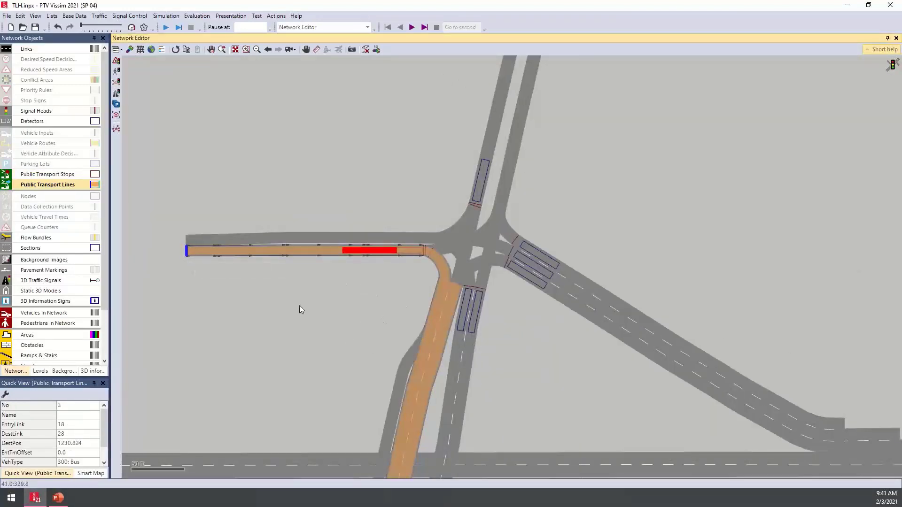
{"action": "scroll", "coordinate": [300, 305], "scroll_direction": "down", "scroll_amount": 3}
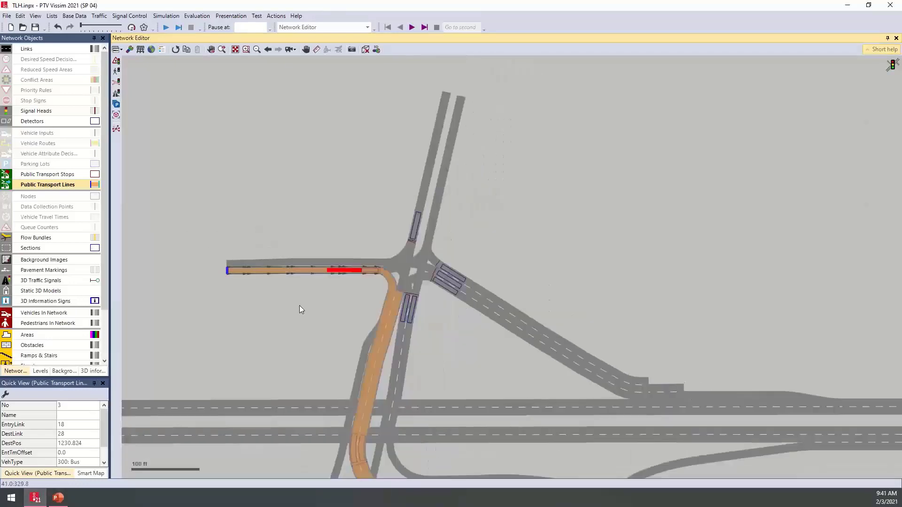
{"action": "left_click_drag", "start_coordinate": [300, 305], "coordinate": [262, 202]}
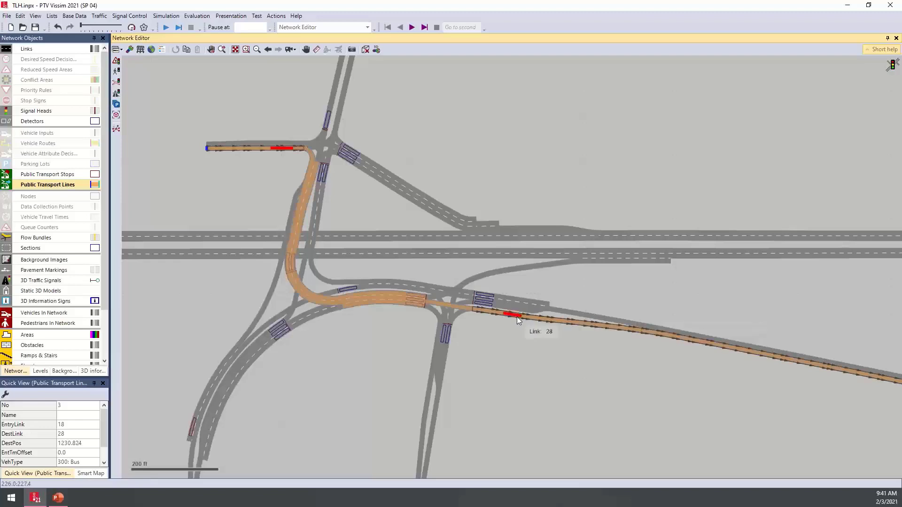
{"action": "left_click_drag", "start_coordinate": [286, 173], "coordinate": [320, 228]}
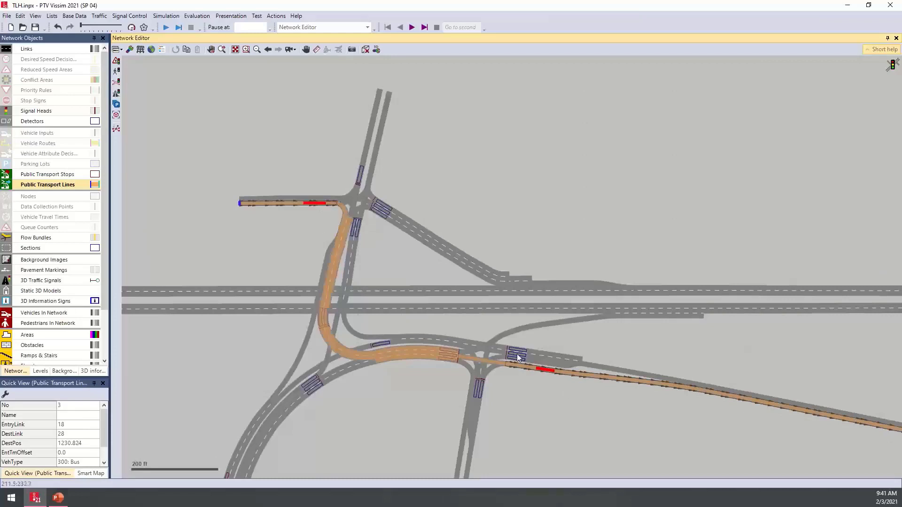
{"action": "left_click", "coordinate": [543, 370]}
{"action": "double_click", "coordinate": [542, 370]}
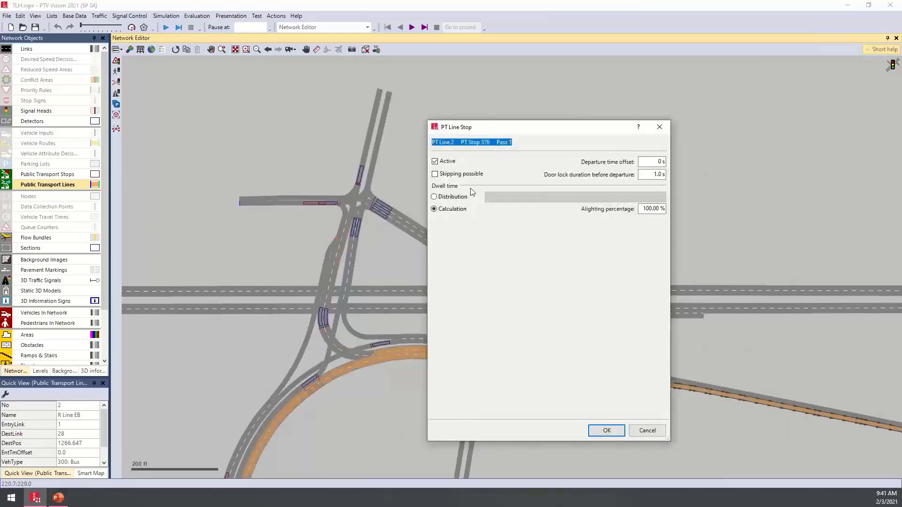
{"action": "left_click", "coordinate": [449, 163]}
{"action": "left_click", "coordinate": [597, 430]}
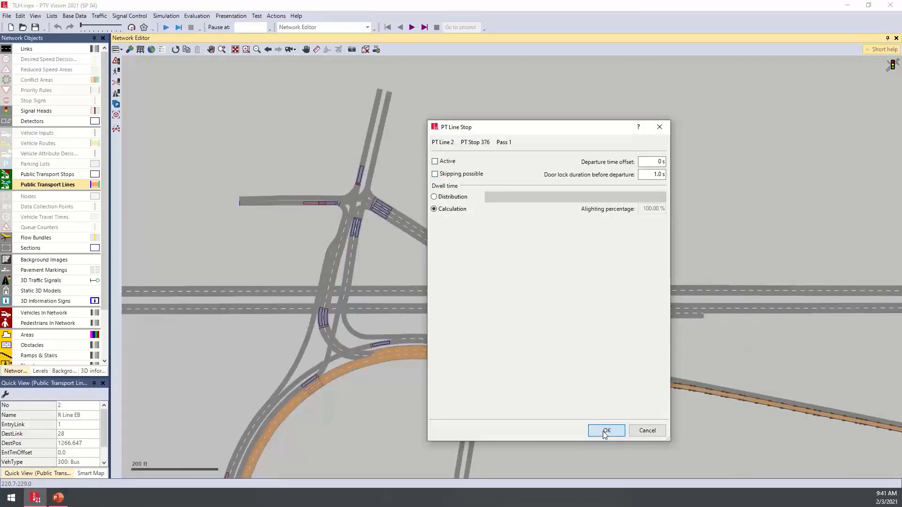
- Set the dwell time of PT line 3 at its link 18 stop to the distribution 20: 20 s ±, after reviewing the calculation option
{"action": "scroll", "coordinate": [432, 241], "scroll_direction": "up", "scroll_amount": 5}
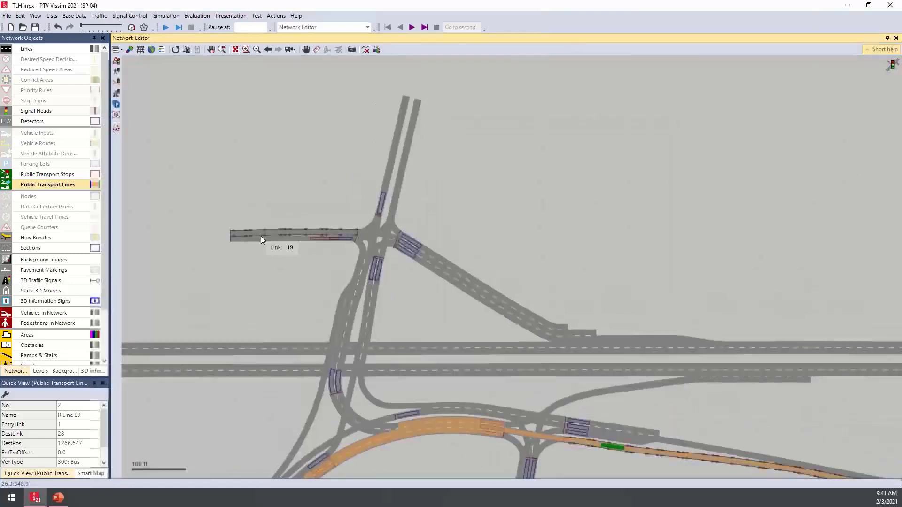
{"action": "scroll", "coordinate": [312, 242], "scroll_direction": "up", "scroll_amount": 1}
{"action": "left_click", "coordinate": [360, 238]}
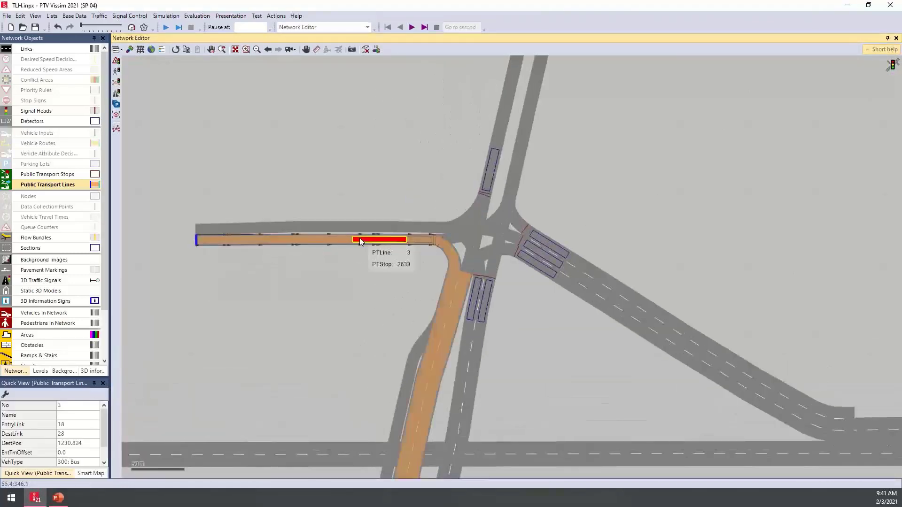
{"action": "double_click", "coordinate": [361, 240]}
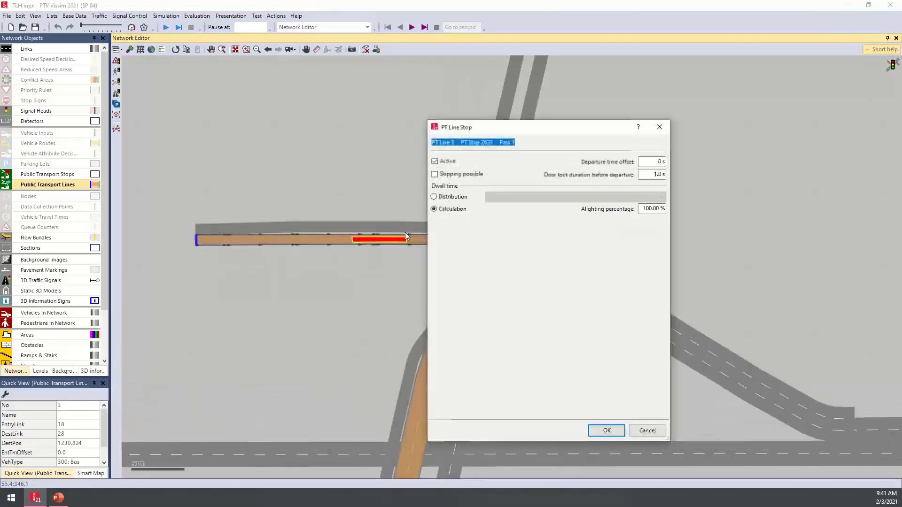
{"action": "left_click", "coordinate": [459, 198]}
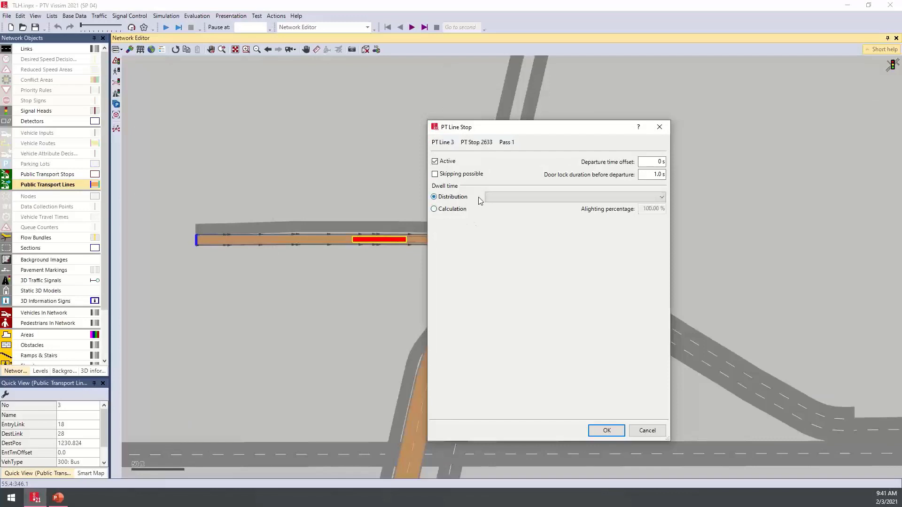
{"action": "left_click", "coordinate": [491, 197]}
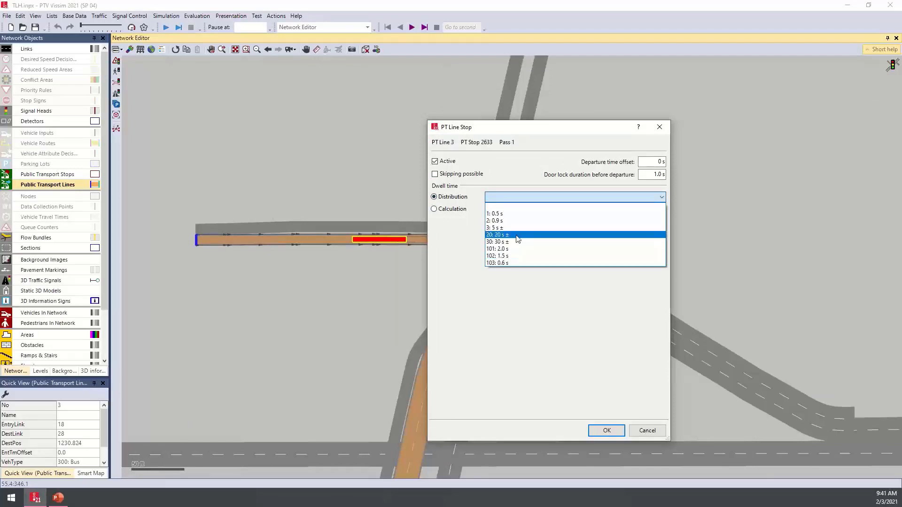
{"action": "left_click", "coordinate": [511, 239]}
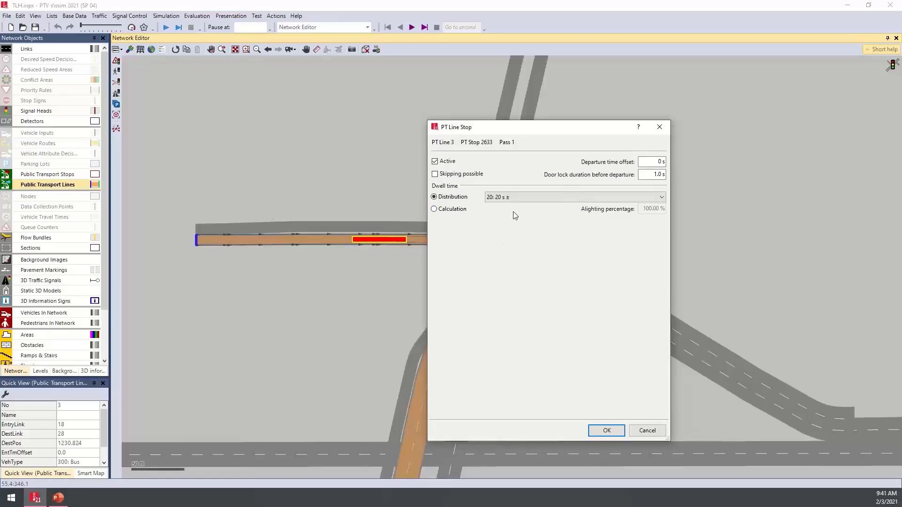
{"action": "left_click", "coordinate": [449, 214]}
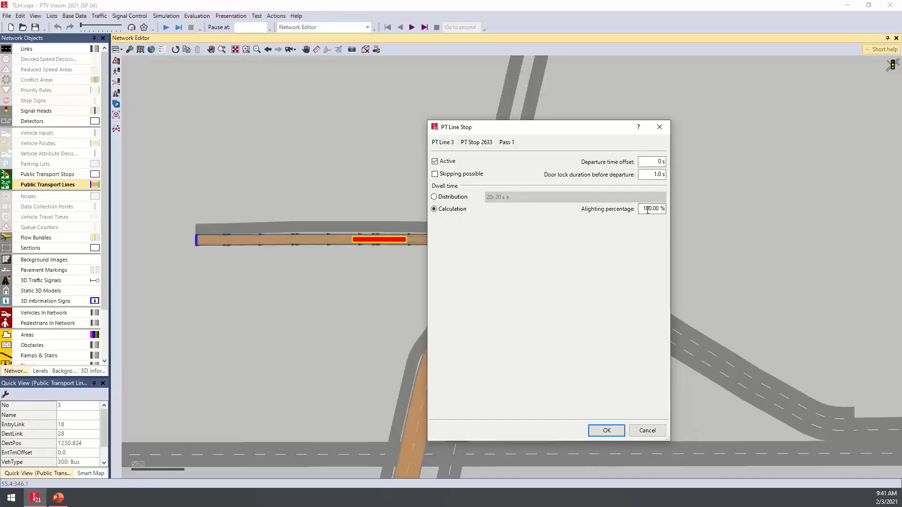
{"action": "left_click_drag", "start_coordinate": [647, 213], "coordinate": [673, 210]}
{"action": "left_click", "coordinate": [449, 200]}
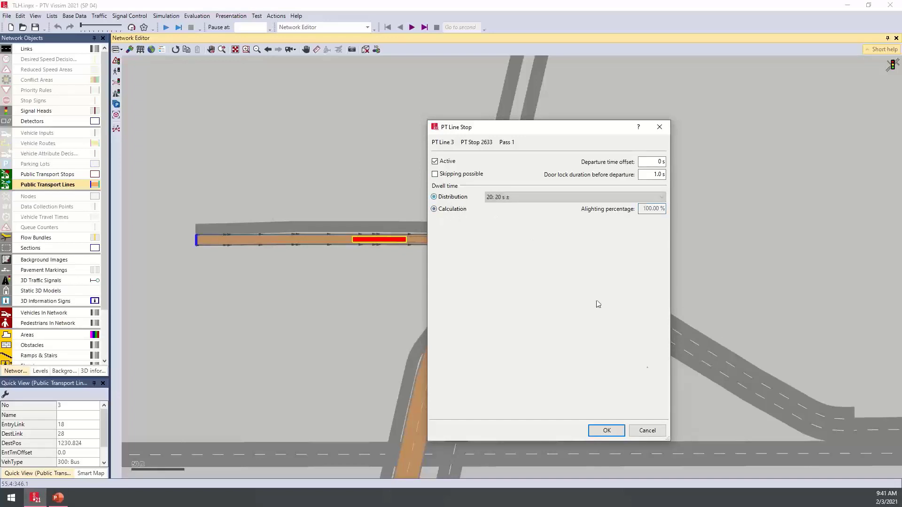
{"action": "left_click", "coordinate": [604, 430]}
- Review the PT parameters of vehicle type 300: Bus, including capacity and boarding and alighting times, and leave them without changes
{"action": "left_click", "coordinate": [99, 16]}
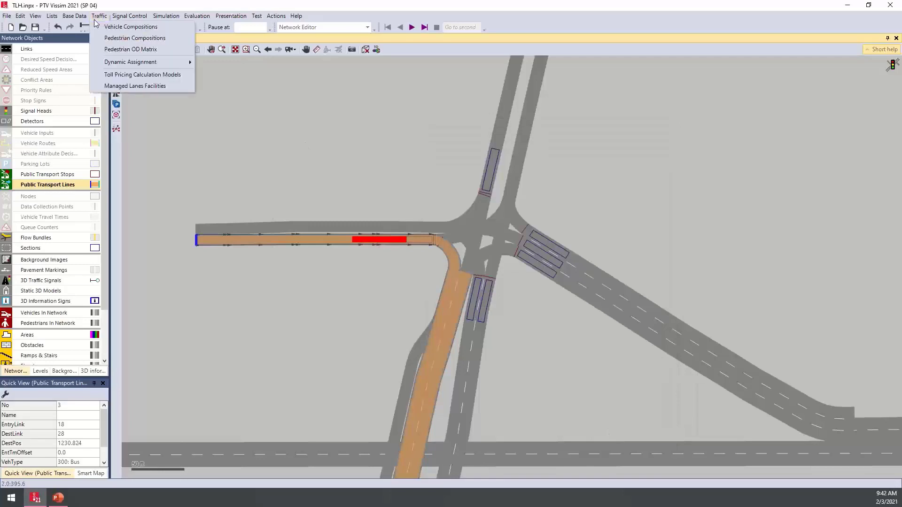
{"action": "left_click", "coordinate": [75, 16]}
{"action": "left_click", "coordinate": [91, 110]}
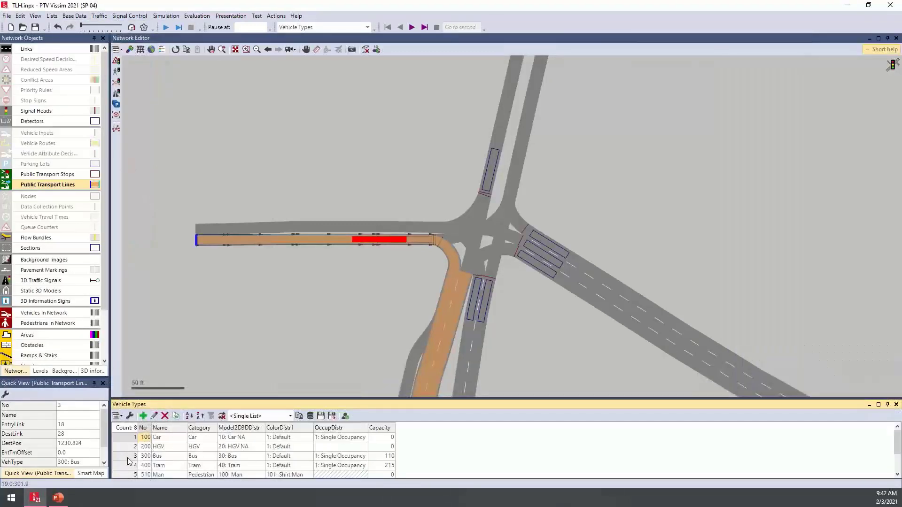
{"action": "left_click_drag", "start_coordinate": [0, 162], "coordinate": [540, 162]}
{"action": "left_click", "coordinate": [447, 191]}
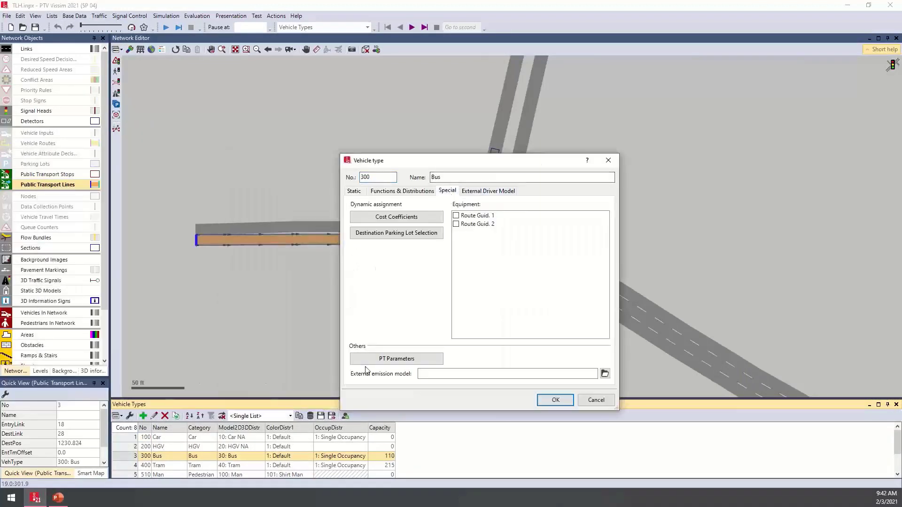
{"action": "left_click", "coordinate": [425, 363]}
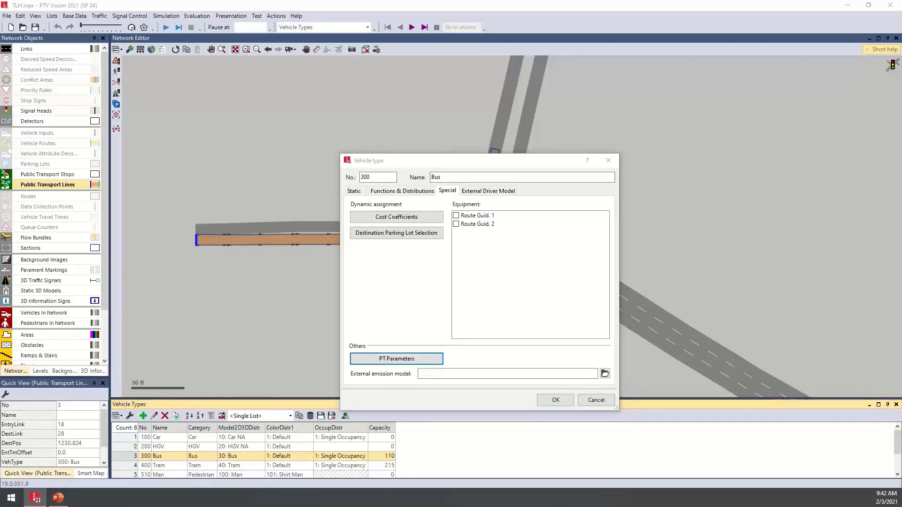
{"action": "left_click_drag", "start_coordinate": [406, 122], "coordinate": [586, 137]}
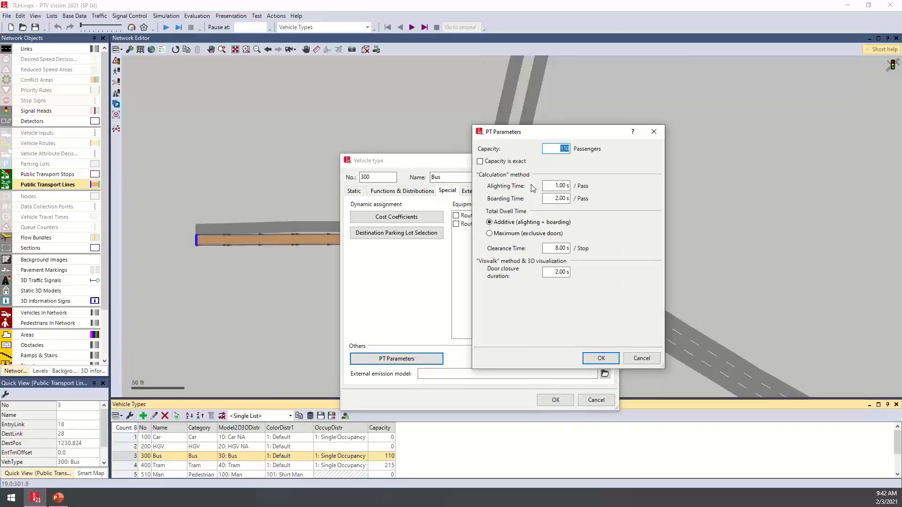
{"action": "left_click", "coordinate": [642, 358]}
{"action": "left_click", "coordinate": [596, 400]}
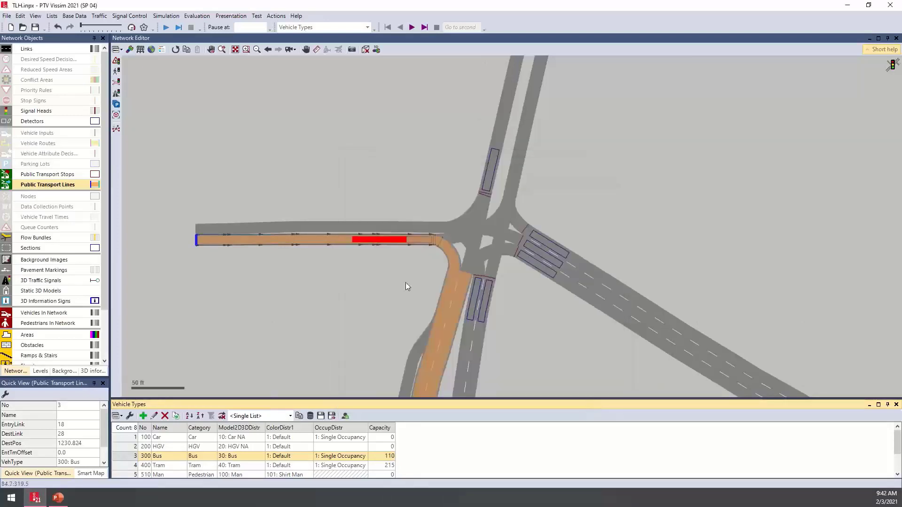
- Start the simulation with the network around the new bus stop in view, saving the changes to the file
{"action": "left_click", "coordinate": [584, 196]}
{"action": "scroll", "coordinate": [584, 196], "scroll_direction": "down", "scroll_amount": 2}
{"action": "scroll", "coordinate": [523, 220], "scroll_direction": "down", "scroll_amount": 1}
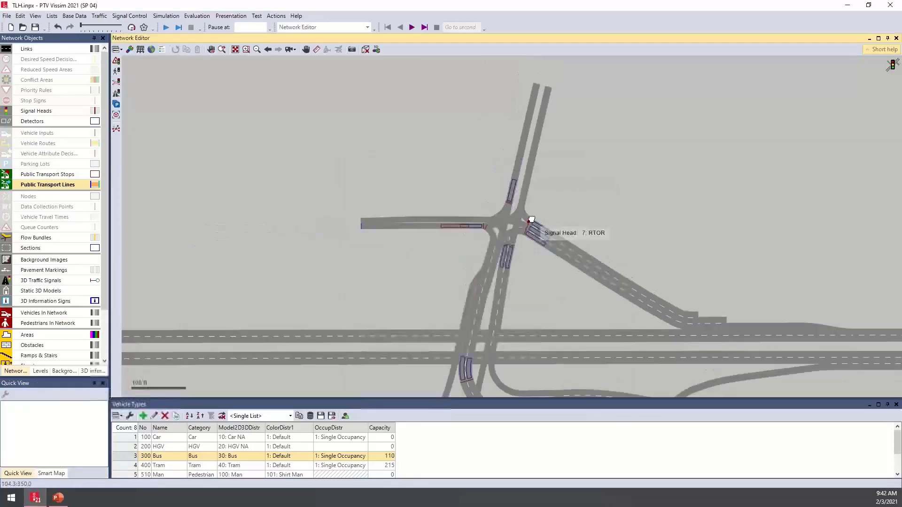
{"action": "left_click_drag", "start_coordinate": [529, 218], "coordinate": [449, 214]}
{"action": "left_click", "coordinate": [166, 27]}
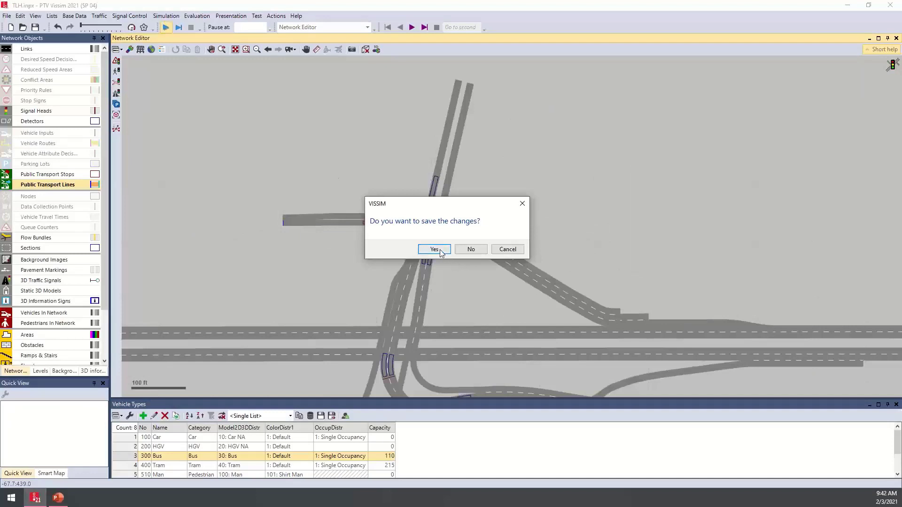
{"action": "left_click", "coordinate": [440, 251]}
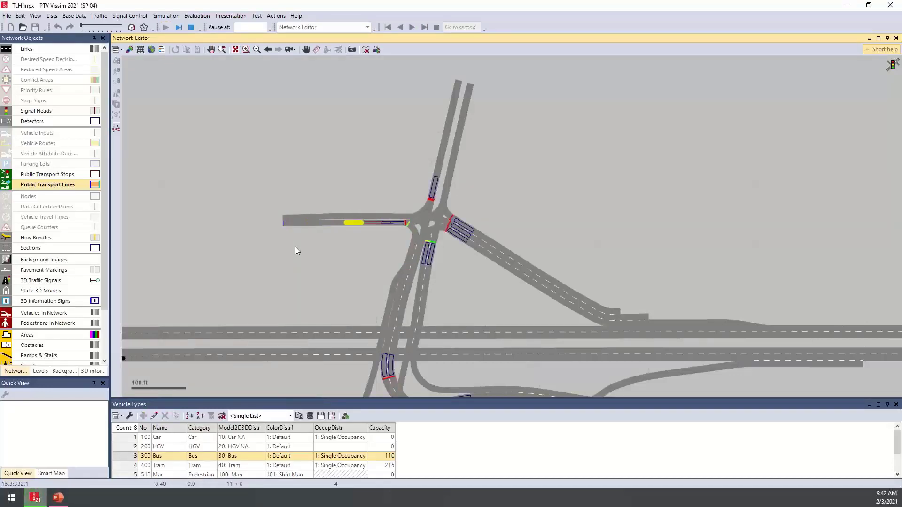
- Examine the running simulation, watching buses serve the link 18 stop, pass the signals and reach the stop on the curved road
{"action": "scroll", "coordinate": [295, 247], "scroll_direction": "up", "scroll_amount": 1}
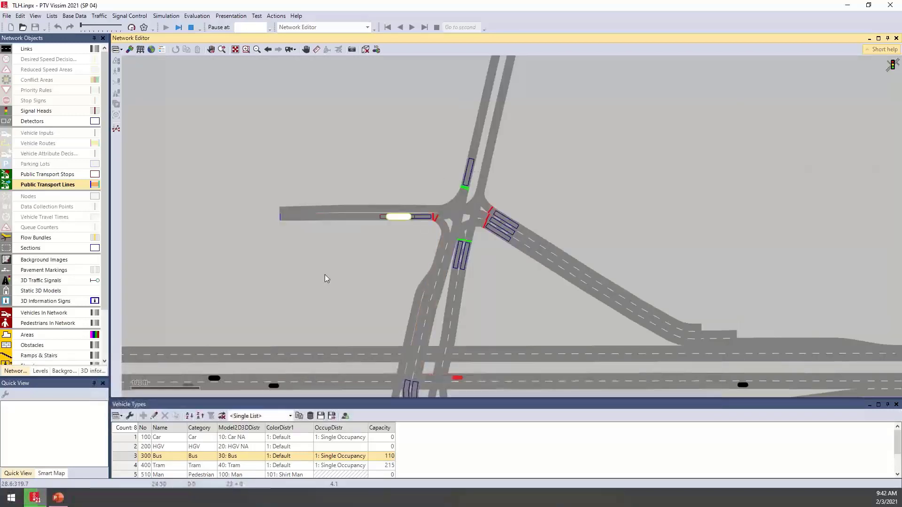
{"action": "scroll", "coordinate": [415, 232], "scroll_direction": "up", "scroll_amount": 1}
{"action": "scroll", "coordinate": [414, 230], "scroll_direction": "up", "scroll_amount": 2}
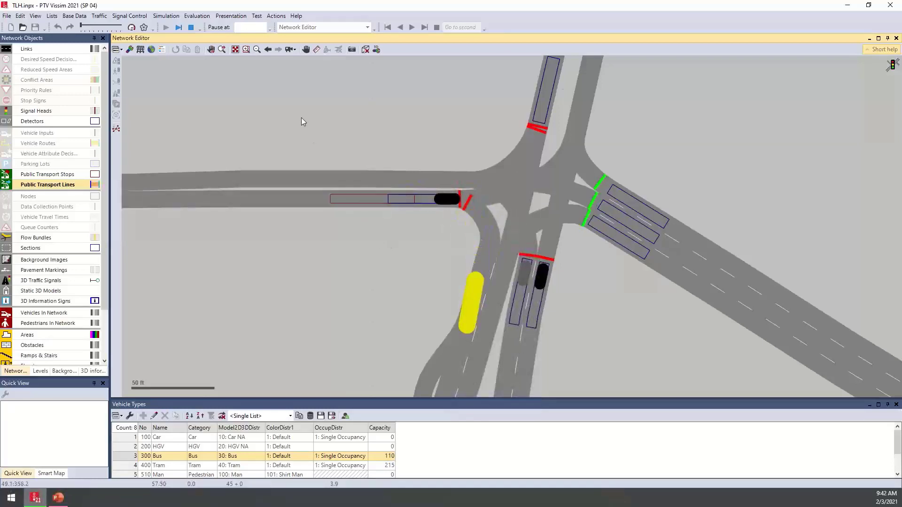
{"action": "scroll", "coordinate": [309, 183], "scroll_direction": "down", "scroll_amount": 2}
{"action": "scroll", "coordinate": [309, 181], "scroll_direction": "down", "scroll_amount": 2}
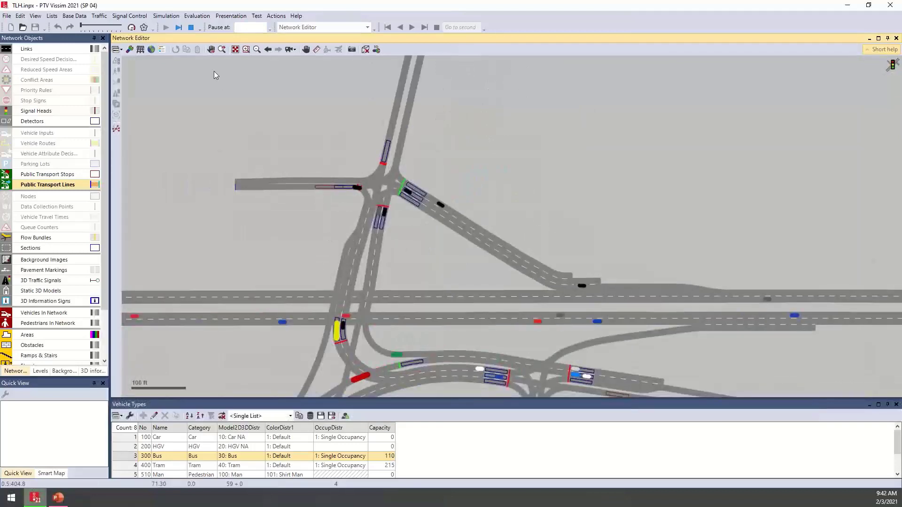
{"action": "left_click_drag", "start_coordinate": [398, 301], "coordinate": [316, 191]}
{"action": "scroll", "coordinate": [311, 238], "scroll_direction": "down", "scroll_amount": 1}
{"action": "left_click_drag", "start_coordinate": [353, 230], "coordinate": [461, 117]}
{"action": "scroll", "coordinate": [333, 237], "scroll_direction": "up", "scroll_amount": 1}
{"action": "scroll", "coordinate": [317, 249], "scroll_direction": "up", "scroll_amount": 1}
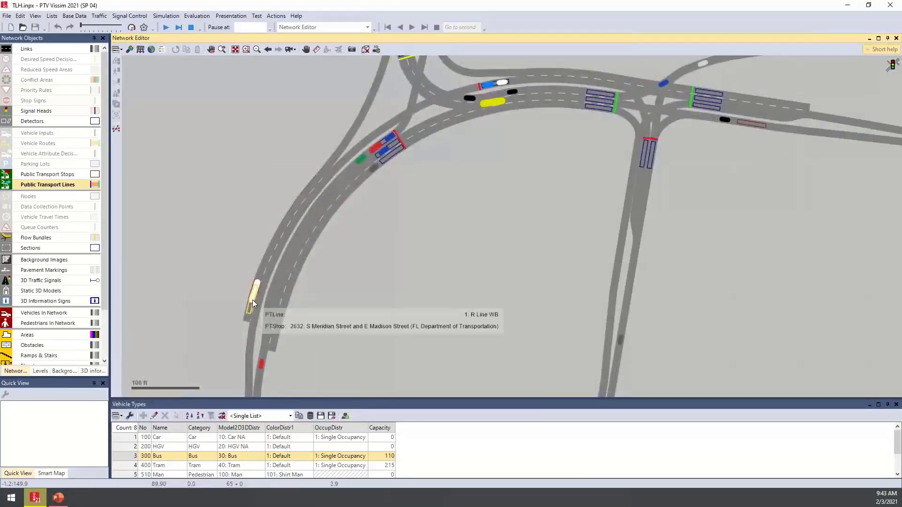
- Select the bus waiting at PT stop 2632 and add the Dwell time attribute to its quick view
{"action": "left_click", "coordinate": [258, 285]}
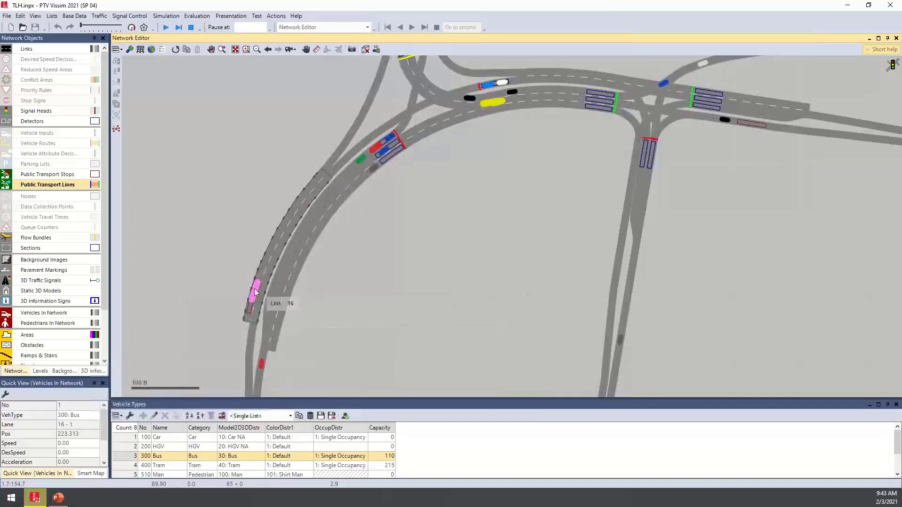
{"action": "left_click", "coordinate": [6, 395]}
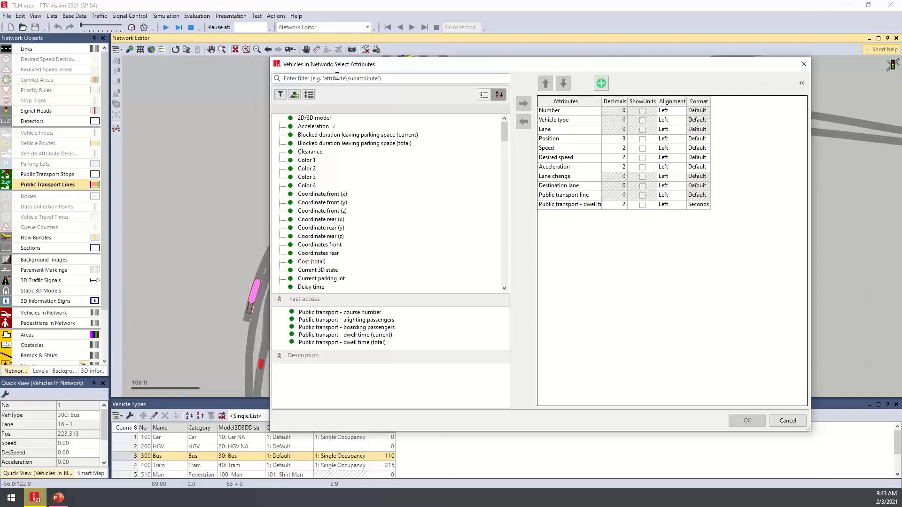
{"action": "type", "text": "dw"}
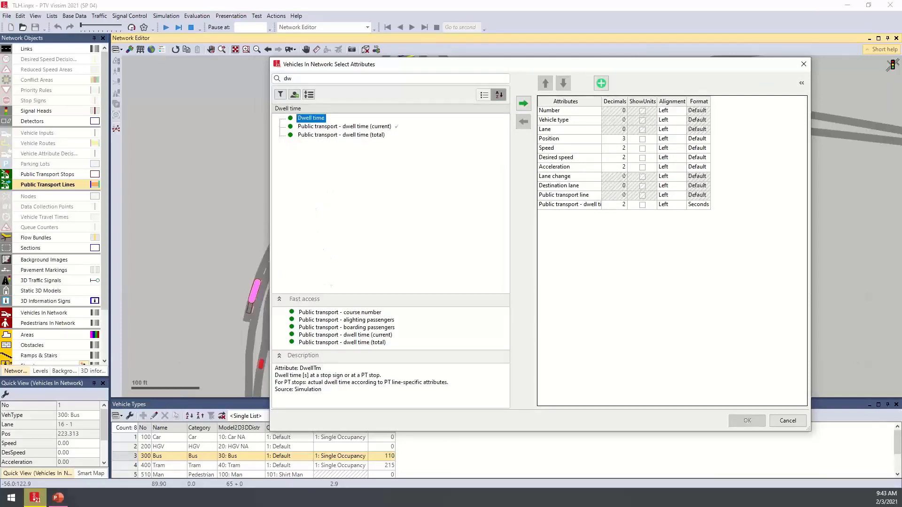
{"action": "left_click", "coordinate": [339, 128]}
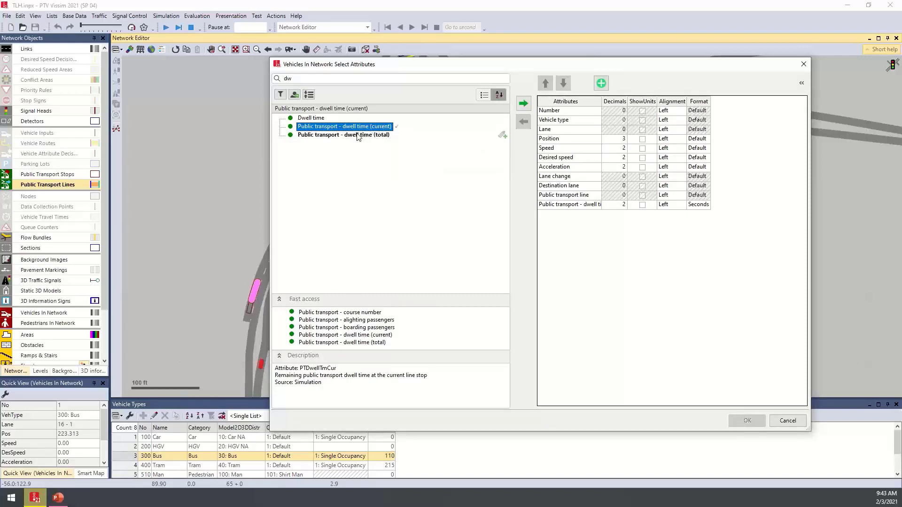
{"action": "double_click", "coordinate": [317, 119]}
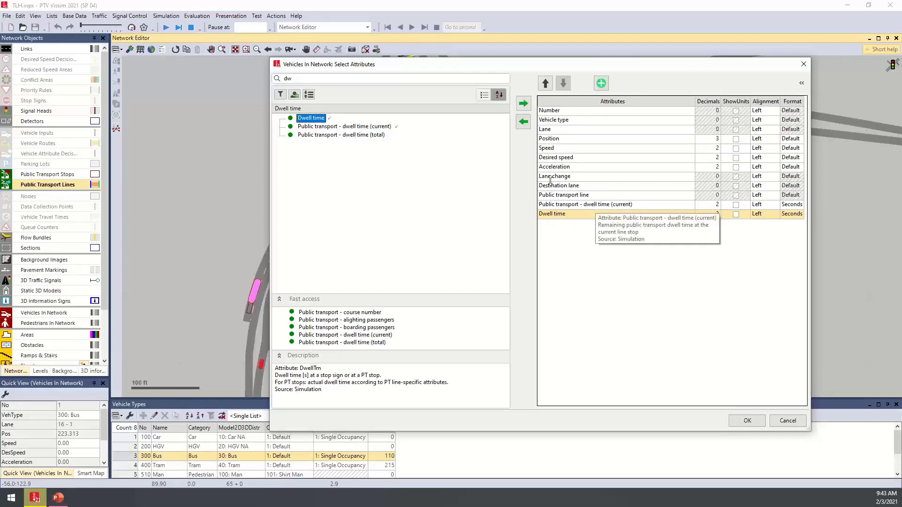
- Search the vehicle attributes for "pt" and "lin", and accept the attribute selection with no further additions
{"action": "left_click_drag", "start_coordinate": [317, 79], "coordinate": [271, 80]}
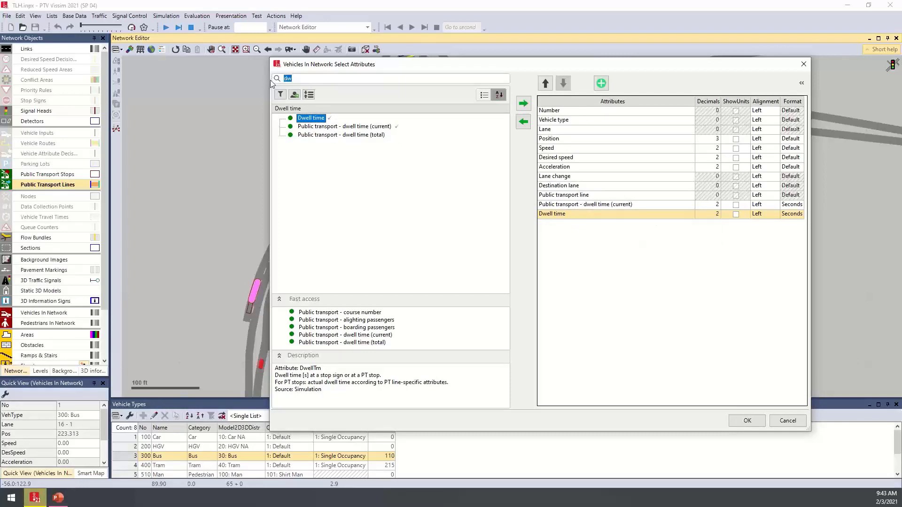
{"action": "type", "text": "pt"}
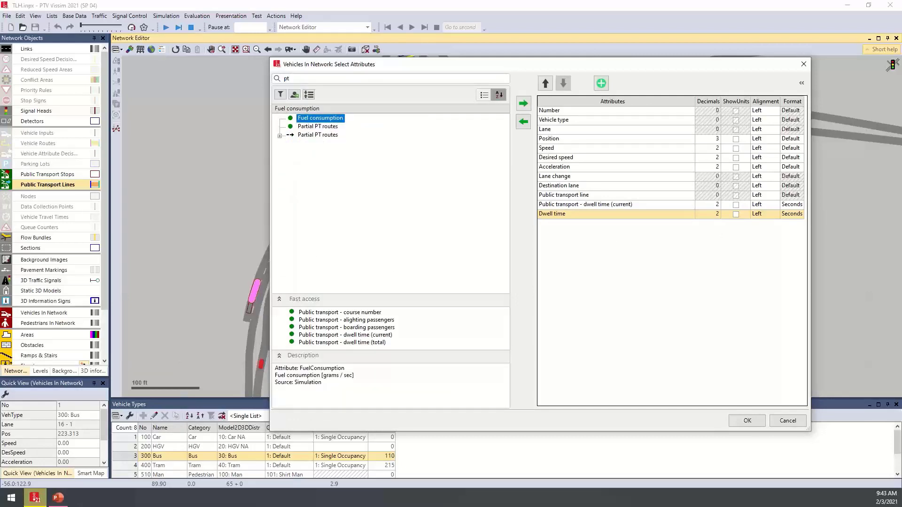
{"action": "key", "text": "BackSpace"}
{"action": "key", "text": "BackSpace"}
{"action": "type", "text": "lin"}
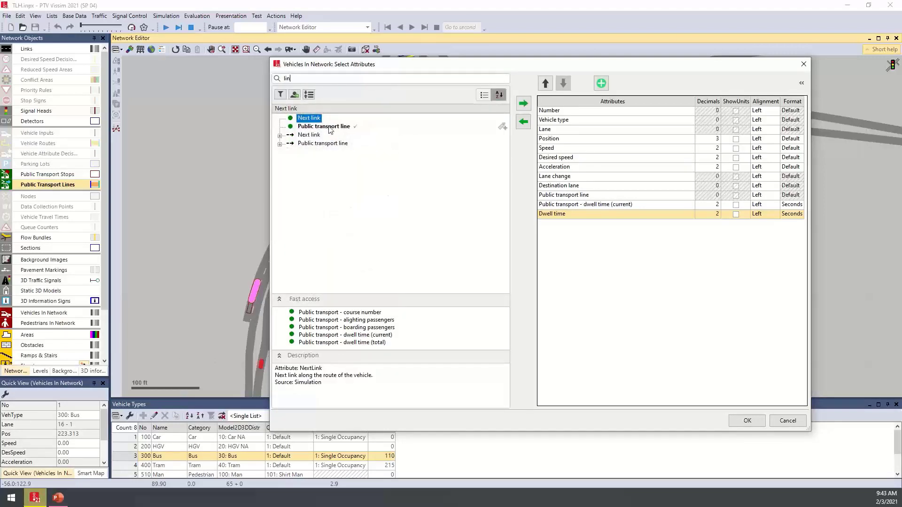
{"action": "key", "text": "BackSpace"}
{"action": "key", "text": "BackSpace"}
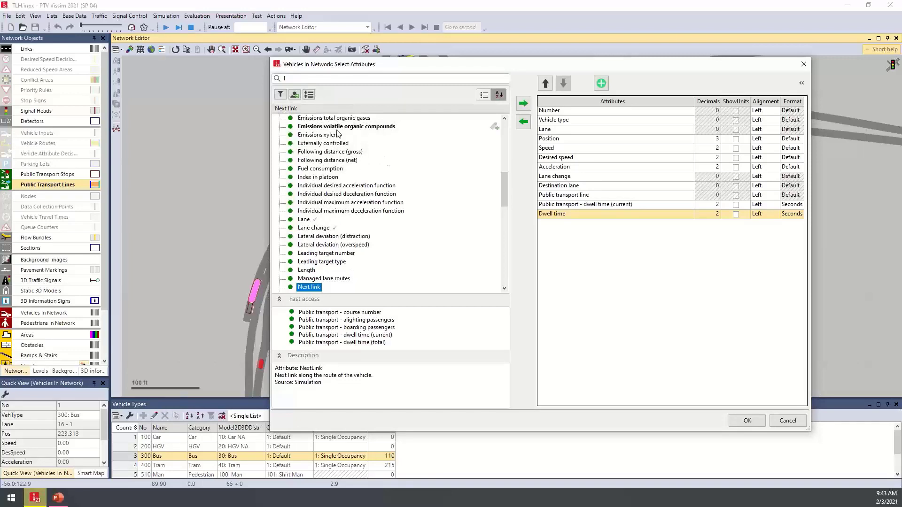
{"action": "key", "text": "BackSpace"}
{"action": "left_click", "coordinate": [747, 420]}
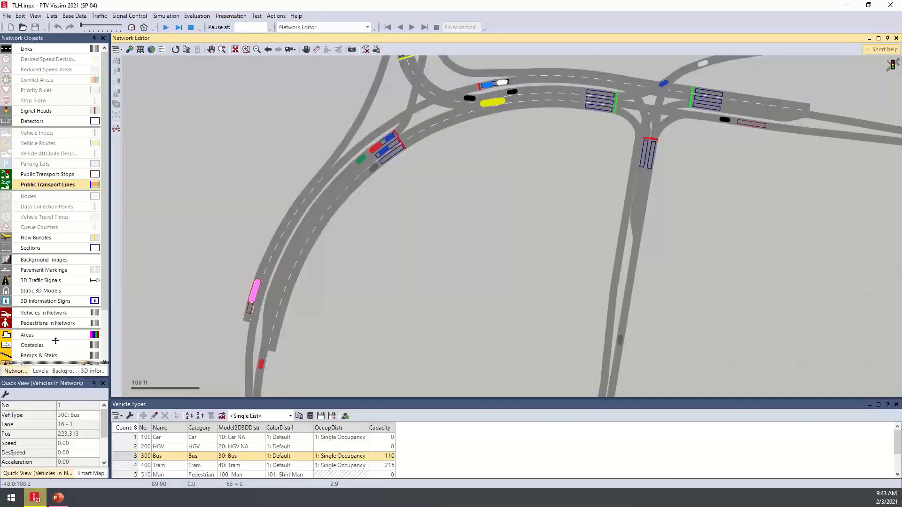
- Enlarge the quick view to show all attributes and check the stopped bus's PT line and dwell times as the simulation advances
{"action": "left_click_drag", "start_coordinate": [54, 377], "coordinate": [54, 328]}
{"action": "left_click_drag", "start_coordinate": [204, 316], "coordinate": [263, 266]}
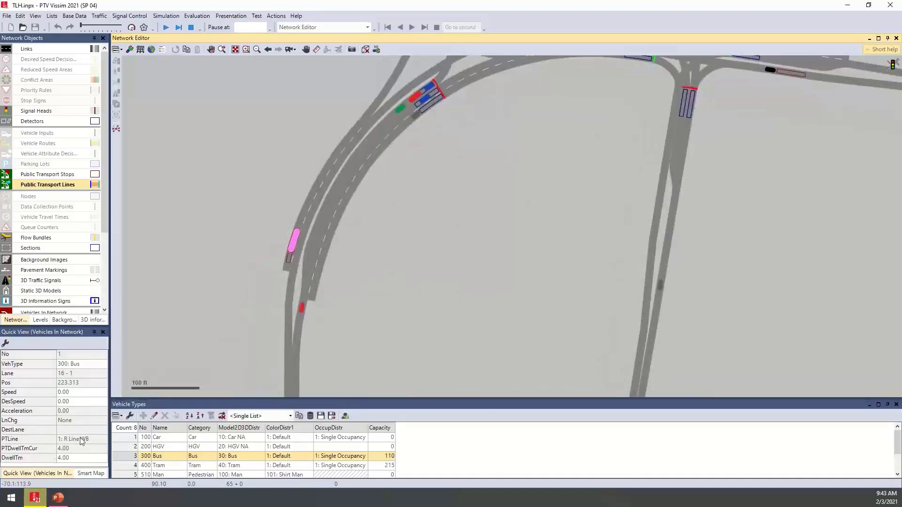
{"action": "scroll", "coordinate": [261, 264], "scroll_direction": "up", "scroll_amount": 2}
{"action": "scroll", "coordinate": [261, 265], "scroll_direction": "up", "scroll_amount": 4}
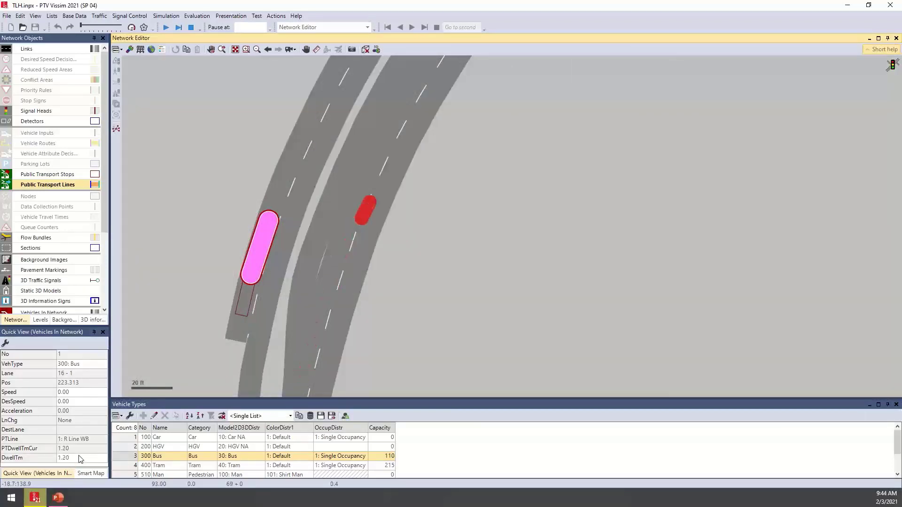
- Resume the continuous simulation run with the wider network in view
{"action": "scroll", "coordinate": [187, 215], "scroll_direction": "down", "scroll_amount": 4}
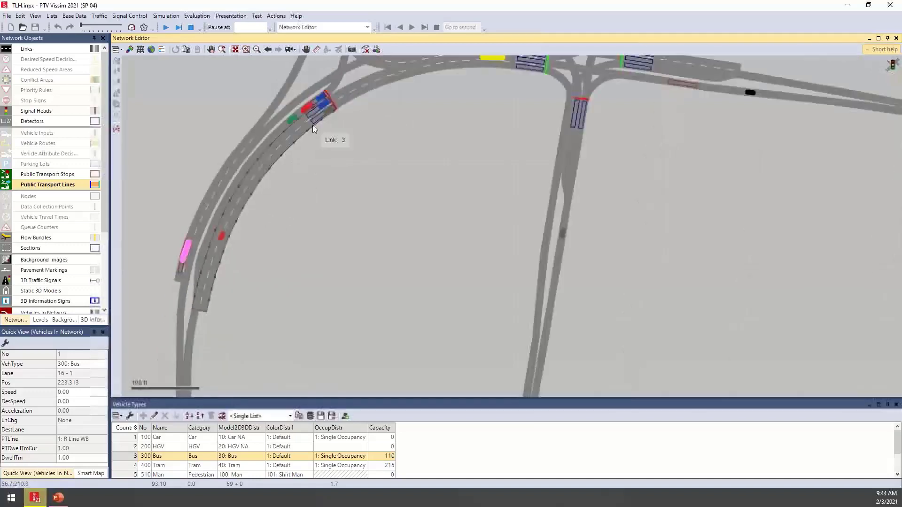
{"action": "scroll", "coordinate": [312, 125], "scroll_direction": "down", "scroll_amount": 3}
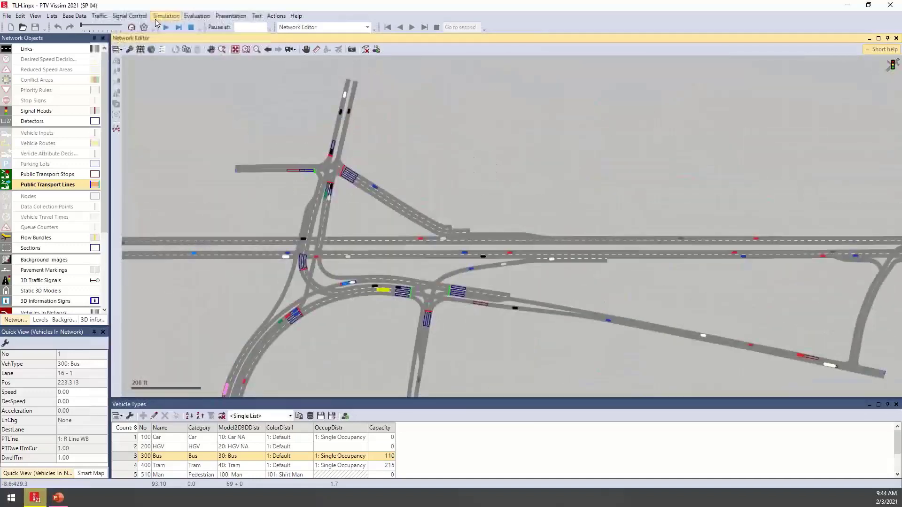
{"action": "left_click", "coordinate": [165, 27]}
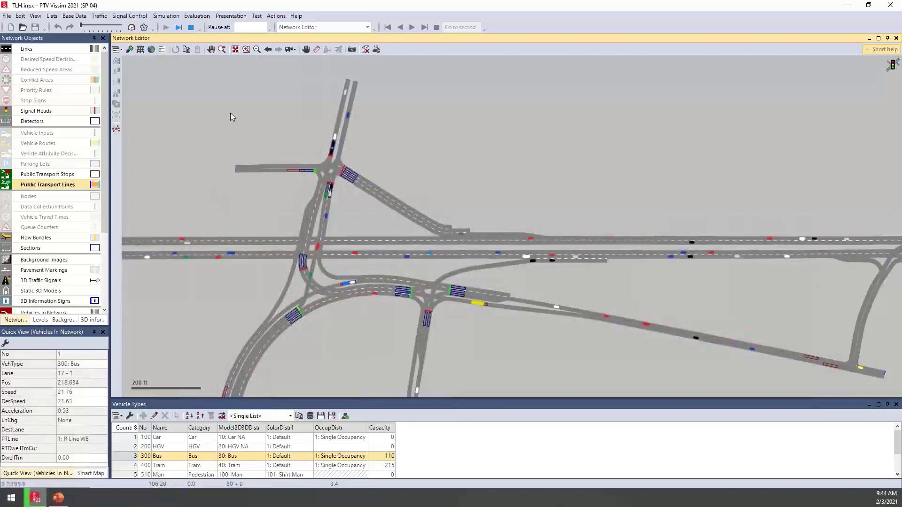
- Review the evaluation configuration's result attributes for the Bus class and its direct output options, and leave it without changes
{"action": "left_click", "coordinate": [201, 17]}
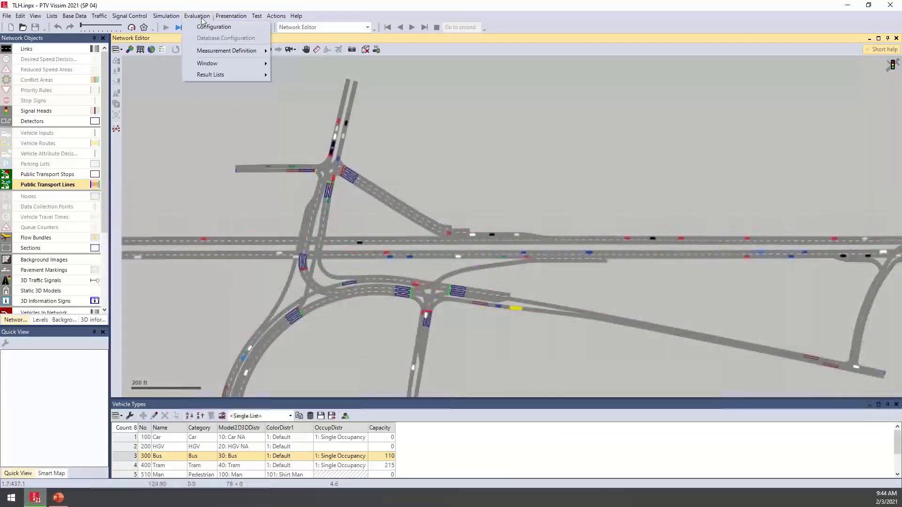
{"action": "left_click", "coordinate": [240, 27]}
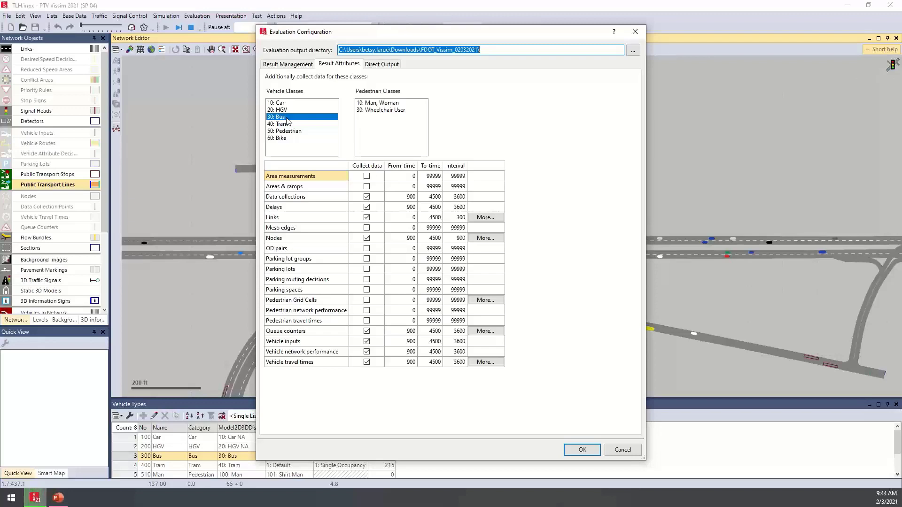
{"action": "left_click", "coordinate": [397, 66]}
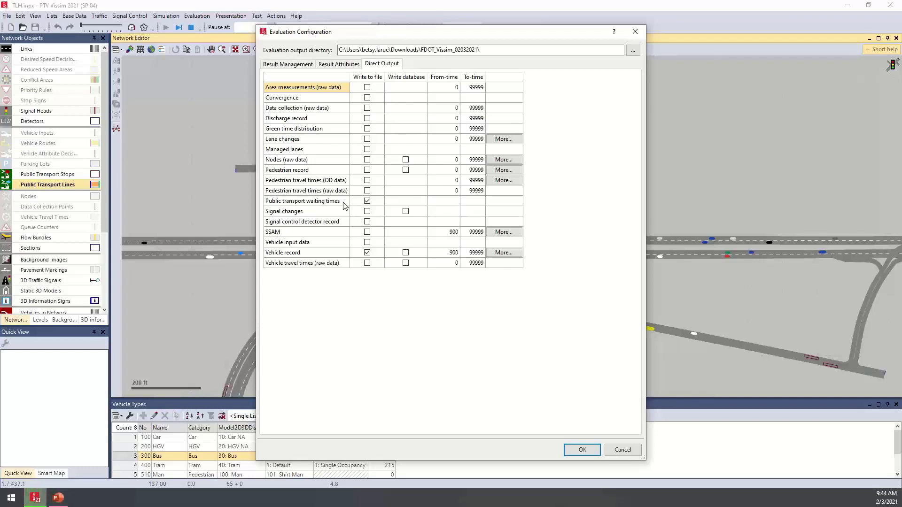
{"action": "left_click", "coordinate": [627, 450]}
{"action": "left_click_drag", "start_coordinate": [515, 137], "coordinate": [526, 157]}
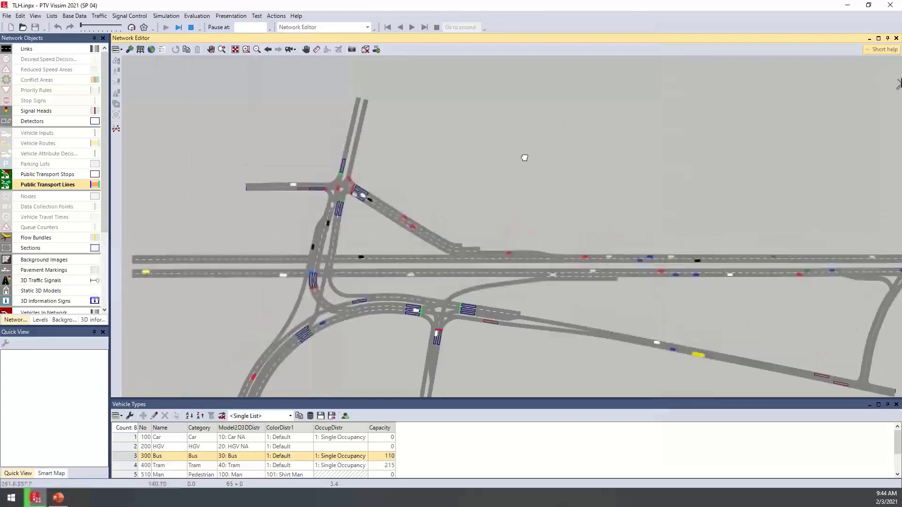